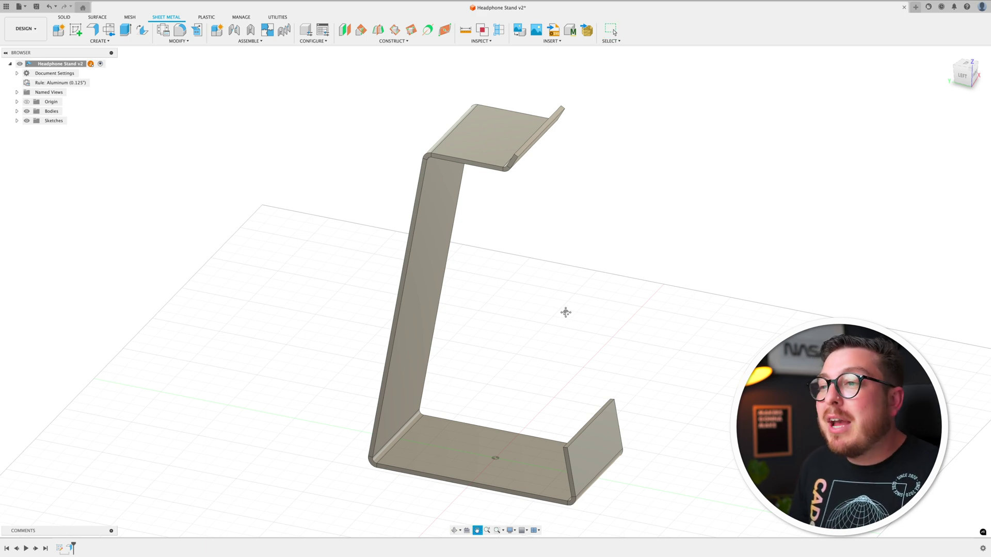
# Unfold all bends of the headphone stand, keeping the inner face of the base as the stationary entity.
pyautogui.moveTo(527, 235); pyautogui.dragTo(537, 219, button='middle')
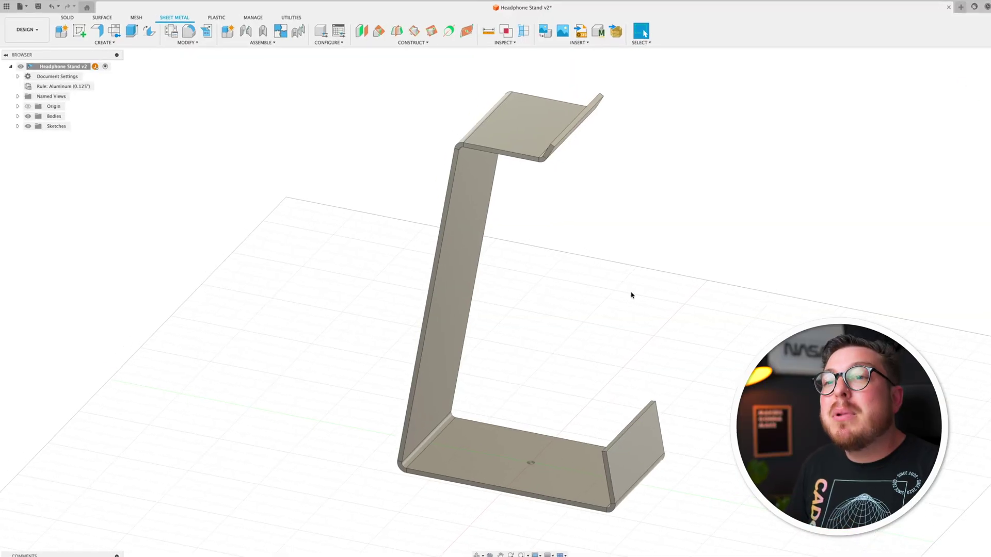
pyautogui.click(285, 58)
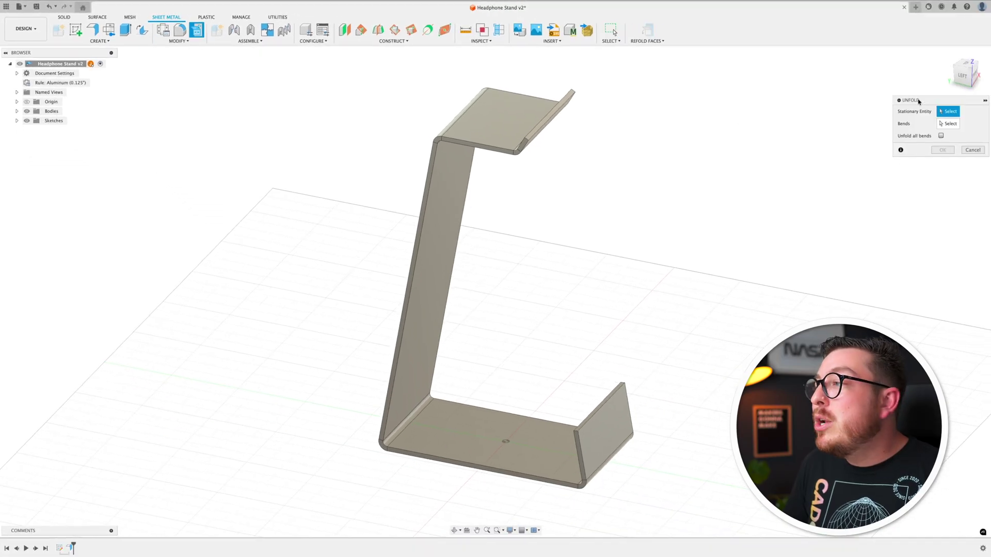
pyautogui.moveTo(919, 102); pyautogui.dragTo(733, 147)
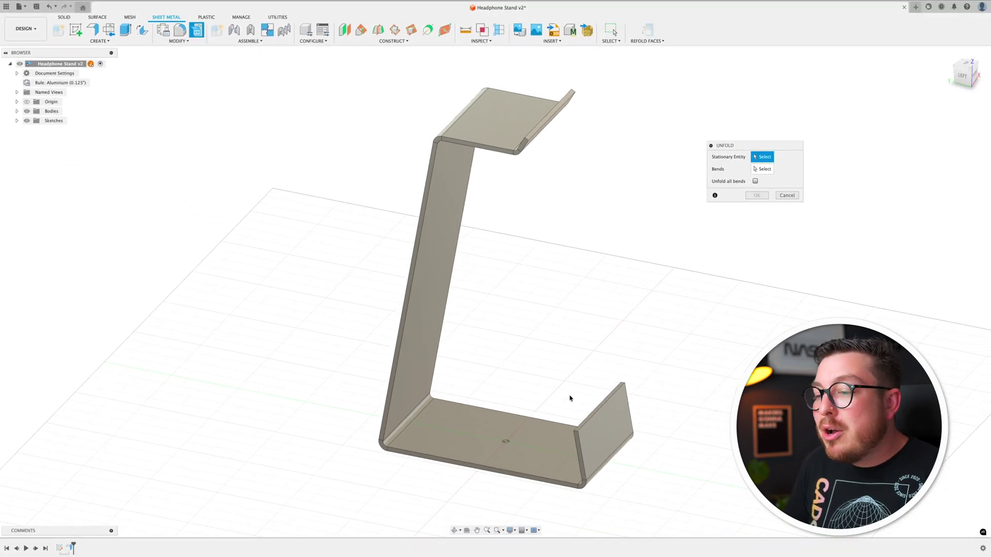
pyautogui.click(526, 431)
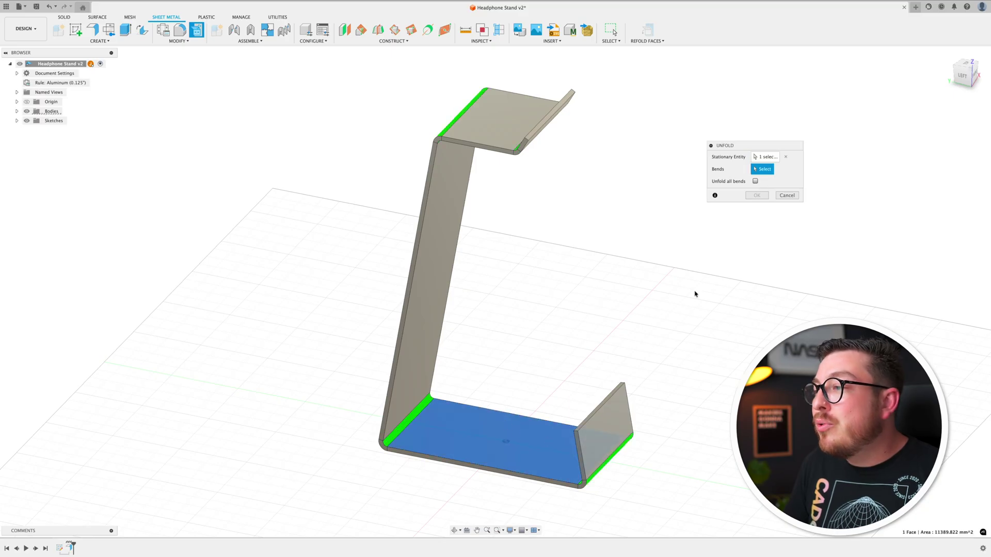
pyautogui.click(755, 181)
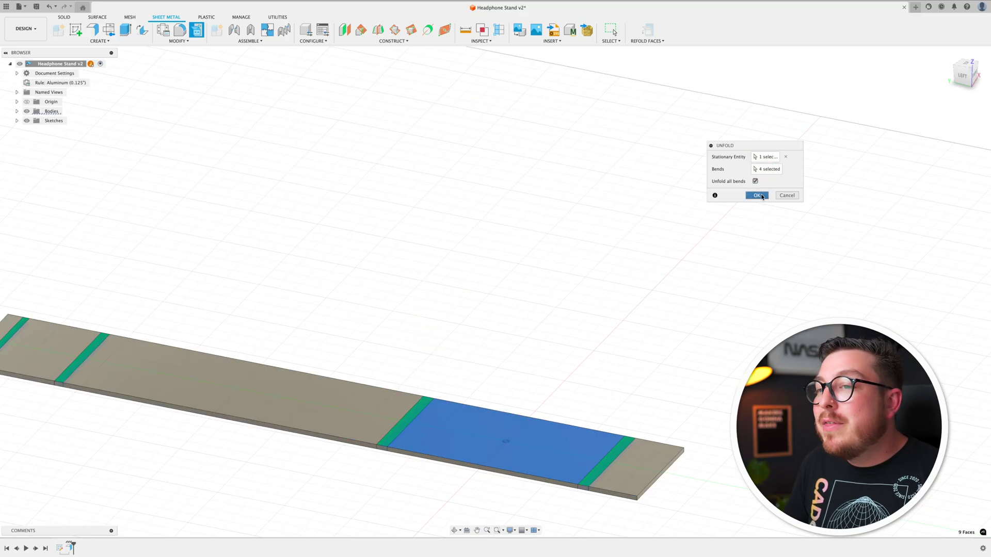
pyautogui.click(762, 197)
pyautogui.scroll(-3, 555, 325)
pyautogui.moveTo(359, 327); pyautogui.dragTo(474, 259, button='middle')
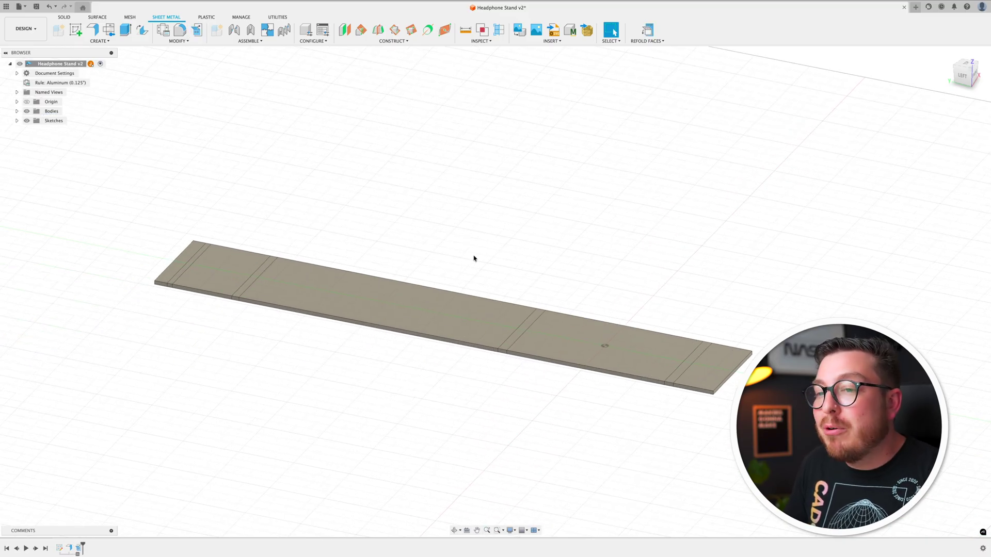
# Start a new sketch on the top face of the flattened sheet metal part.
pyautogui.click(76, 30)
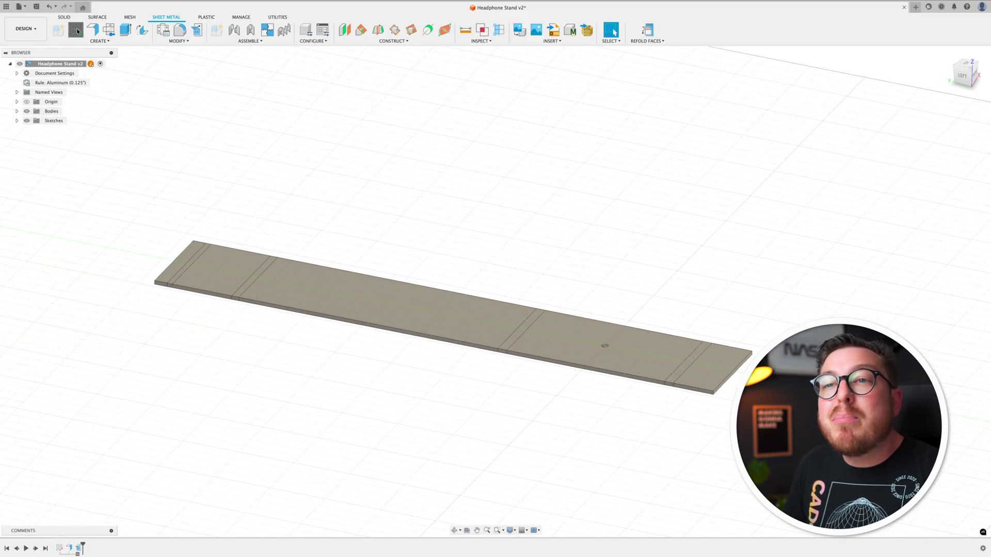
pyautogui.click(448, 319)
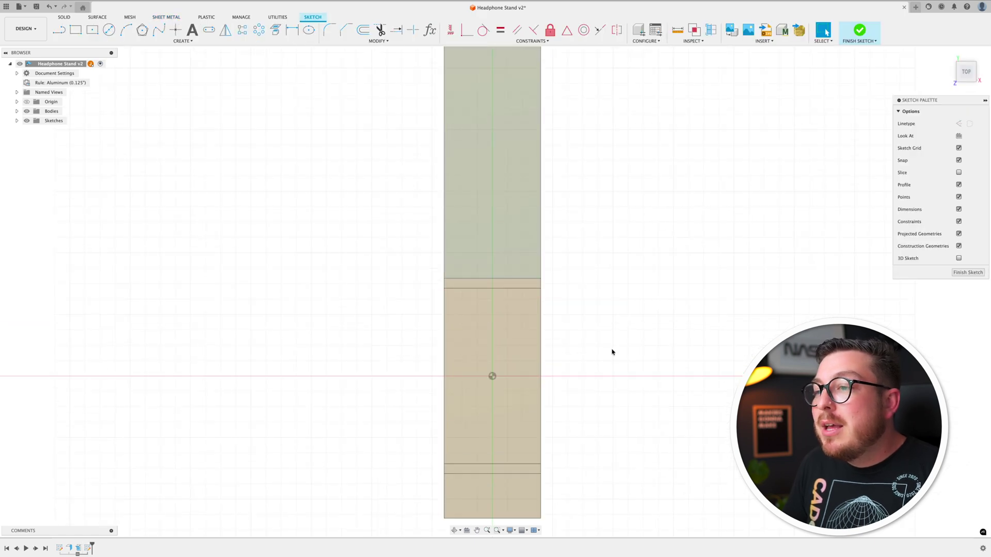
pyautogui.scroll(-2, 612, 352)
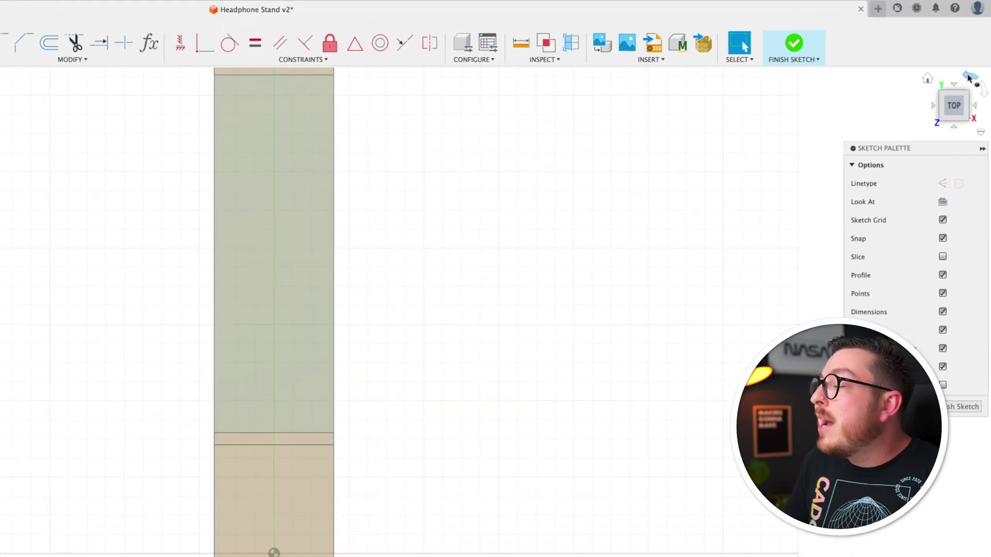
pyautogui.click(969, 77)
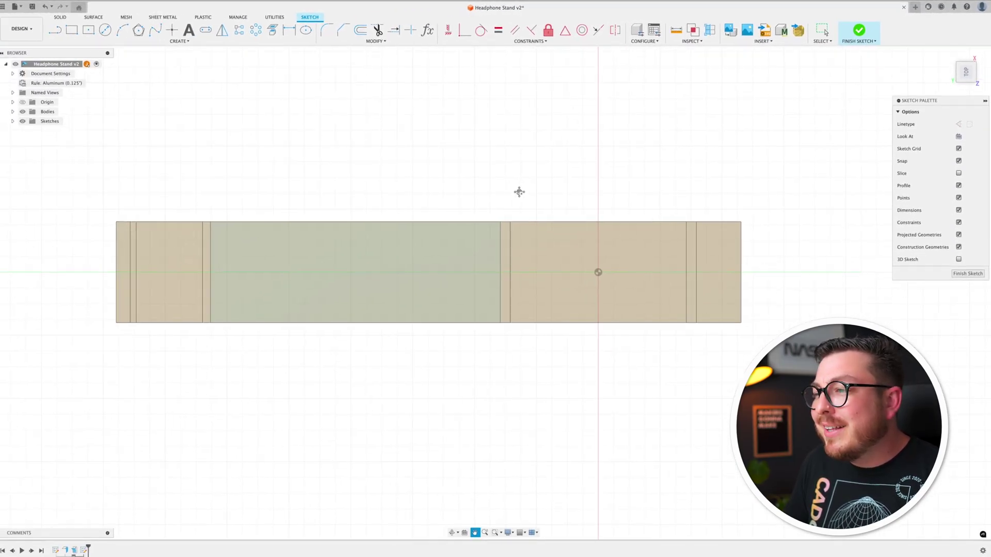
pyautogui.moveTo(520, 192); pyautogui.dragTo(535, 203, button='middle')
pyautogui.scroll(1, 536, 204)
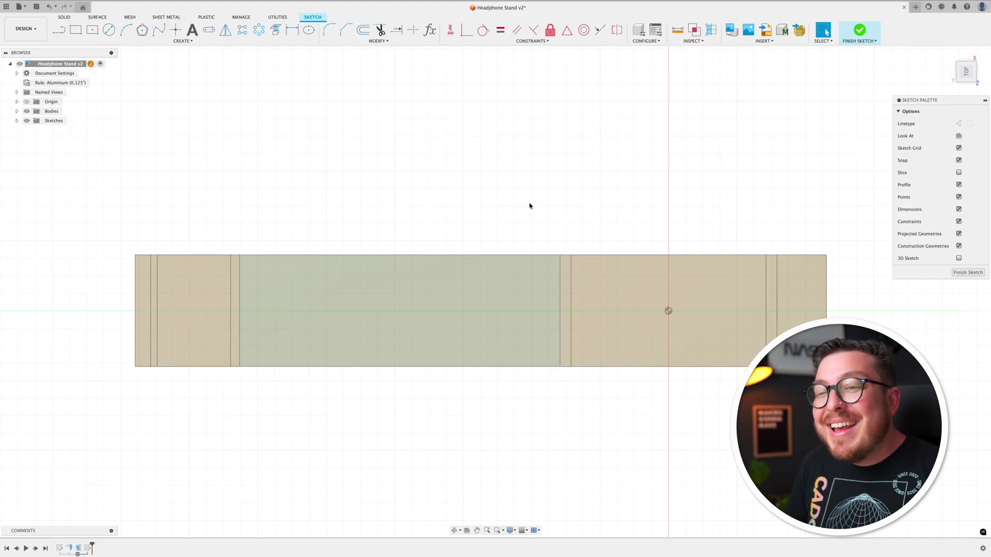
# Sketch a closed thin triangle from the upright's lower bend corner along the long edge to the far end, about 18 mm high there.
pyautogui.press('l')
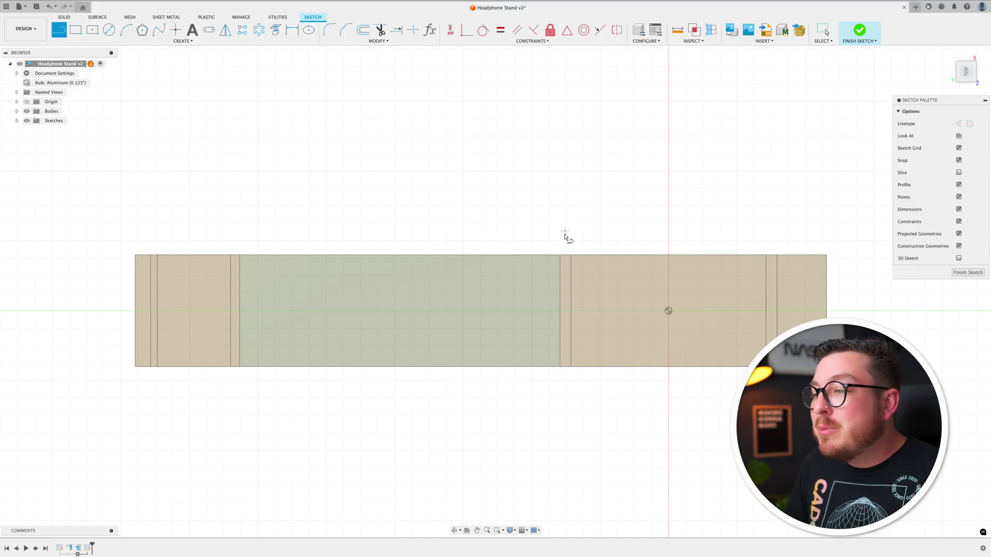
pyautogui.scroll(2, 560, 256)
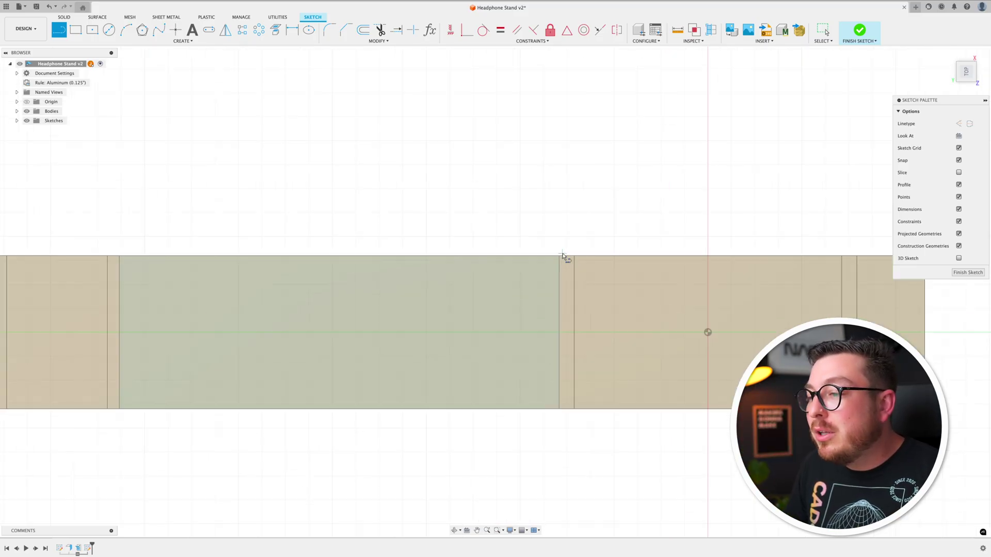
pyautogui.click(560, 256)
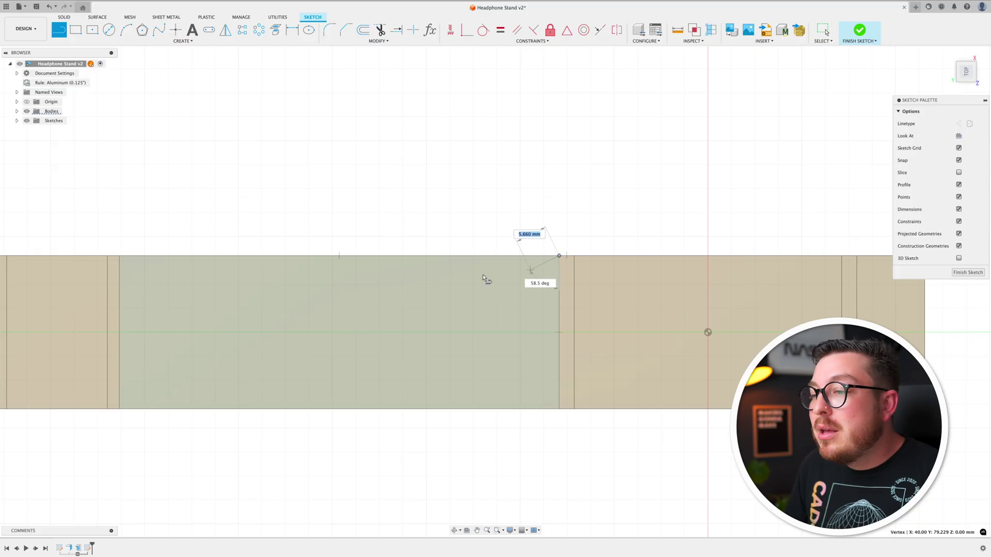
pyautogui.scroll(-3, 485, 277)
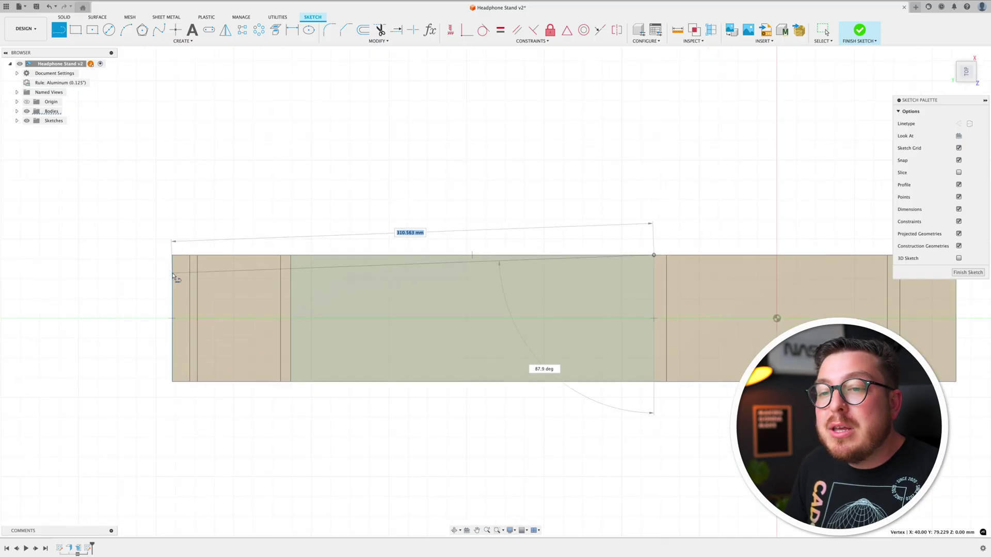
pyautogui.click(172, 284)
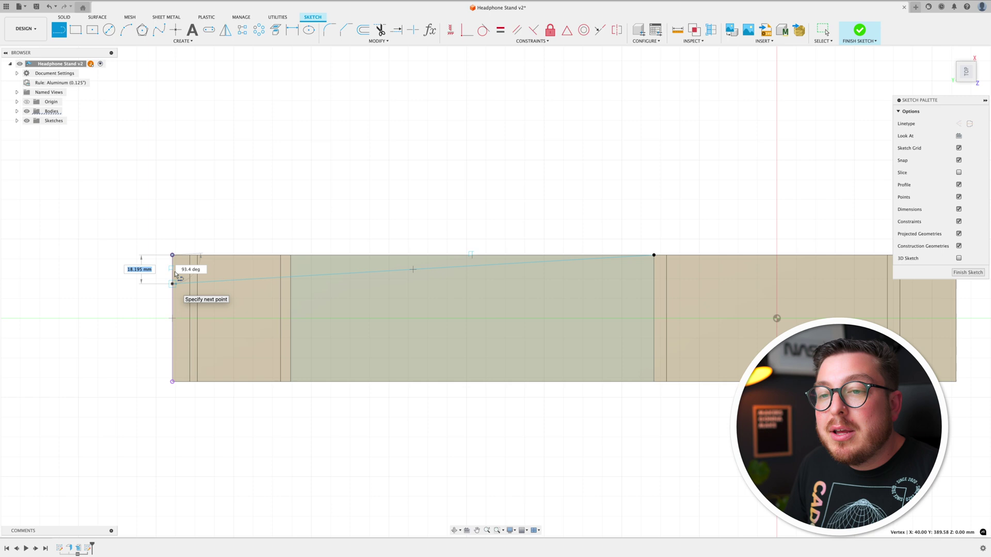
pyautogui.click(172, 255)
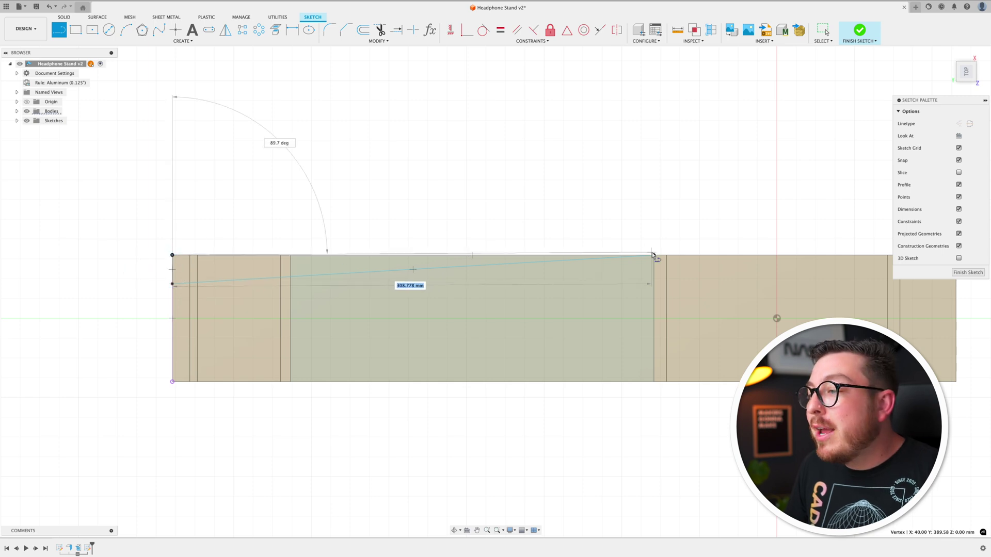
pyautogui.click(654, 255)
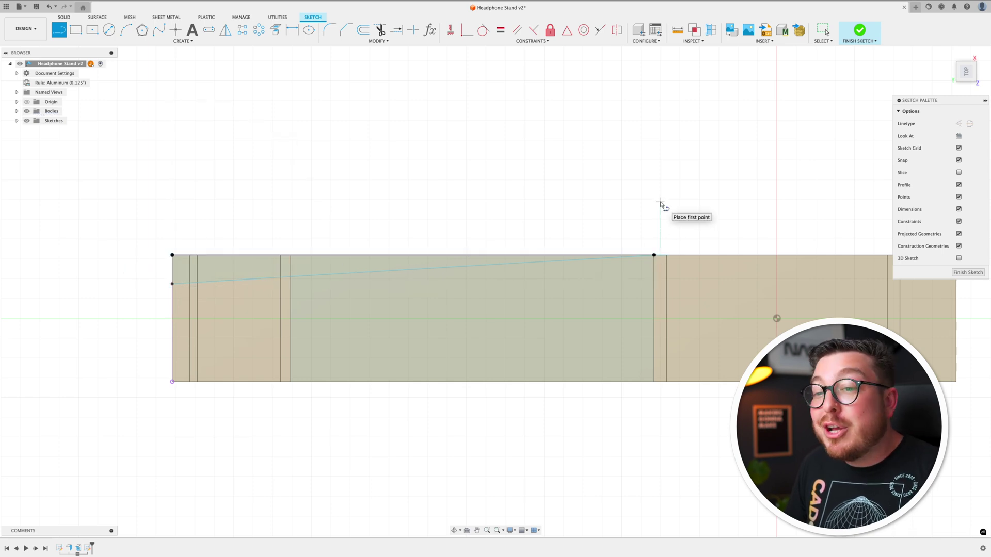
# Dimension the triangle's short side at the end of the strip to 20 mm.
pyautogui.press('d')
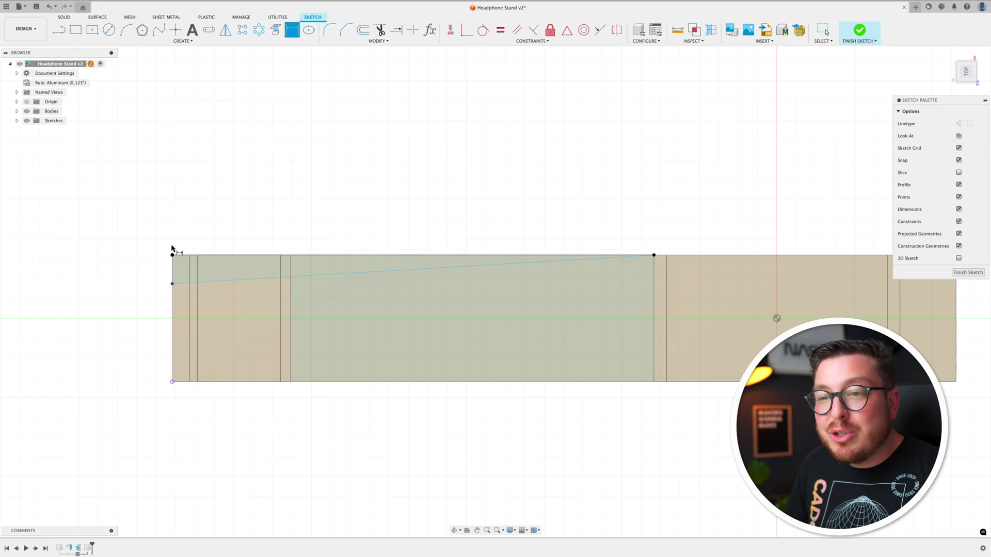
pyautogui.click(172, 255)
pyautogui.click(172, 284)
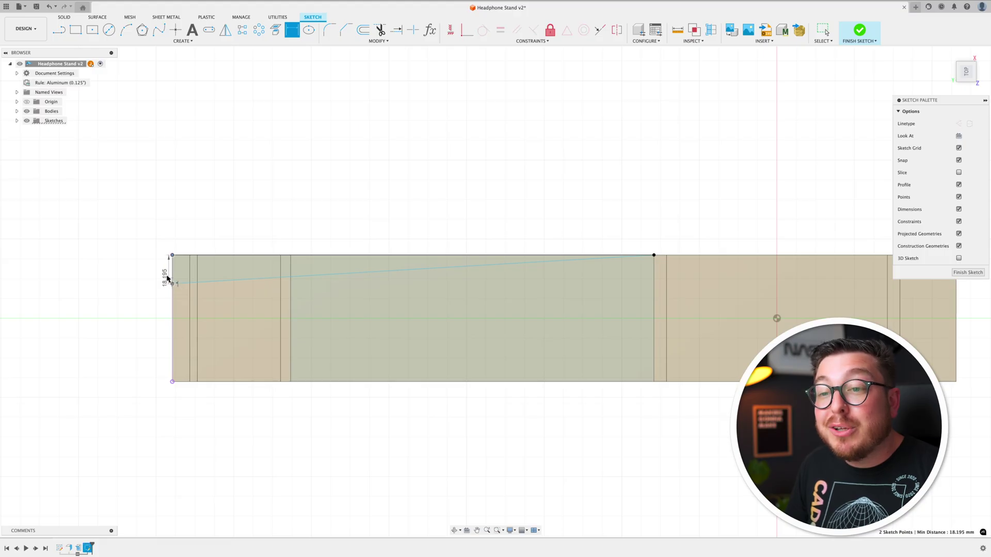
pyautogui.click(155, 269)
pyautogui.write('20')
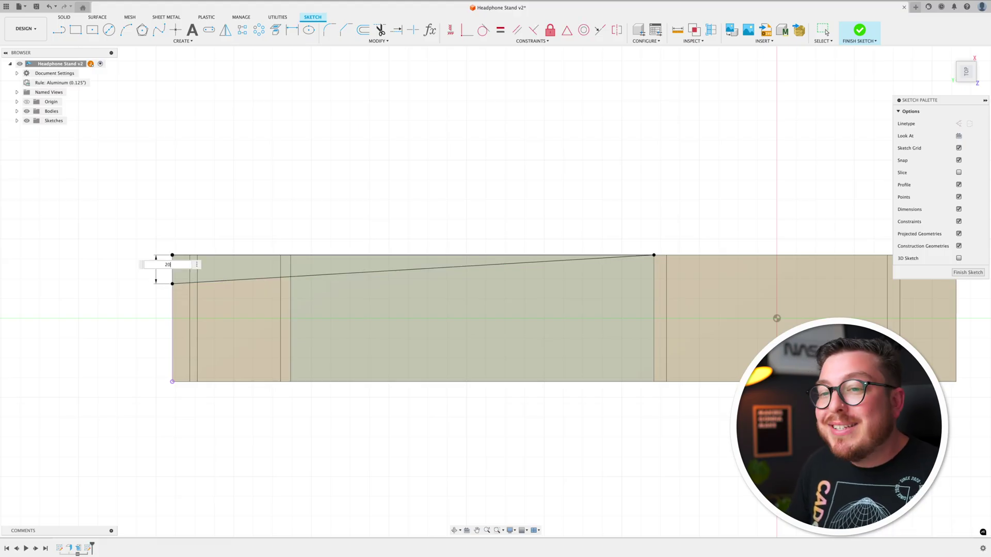
pyautogui.scroll(3, 353, 334)
pyautogui.press('Return')
pyautogui.scroll(-3, 609, 137)
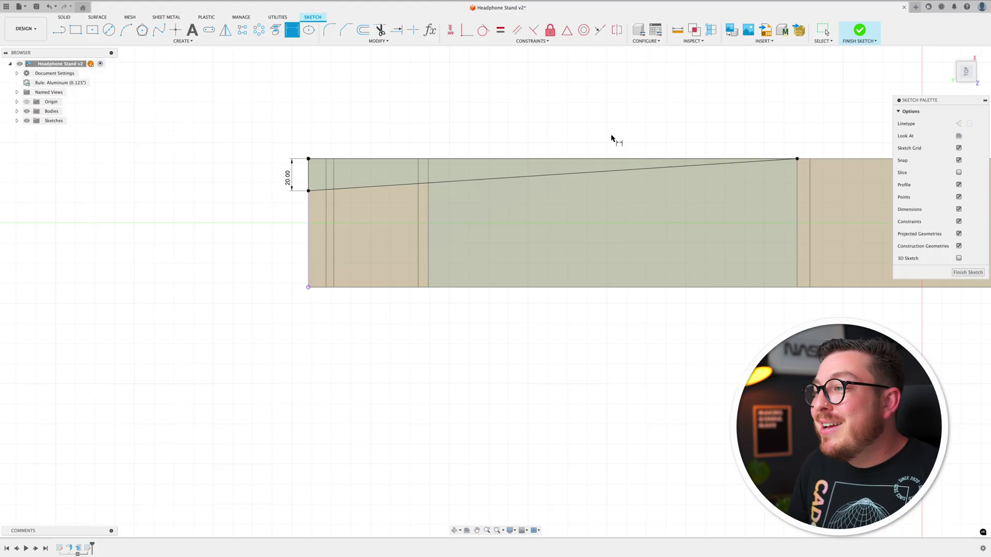
# Draw a construction line from the origin perpendicular to the midpoint of the base section's long edge.
pyautogui.moveTo(612, 137); pyautogui.dragTo(471, 164, button='middle')
pyautogui.scroll(-2, 590, 153)
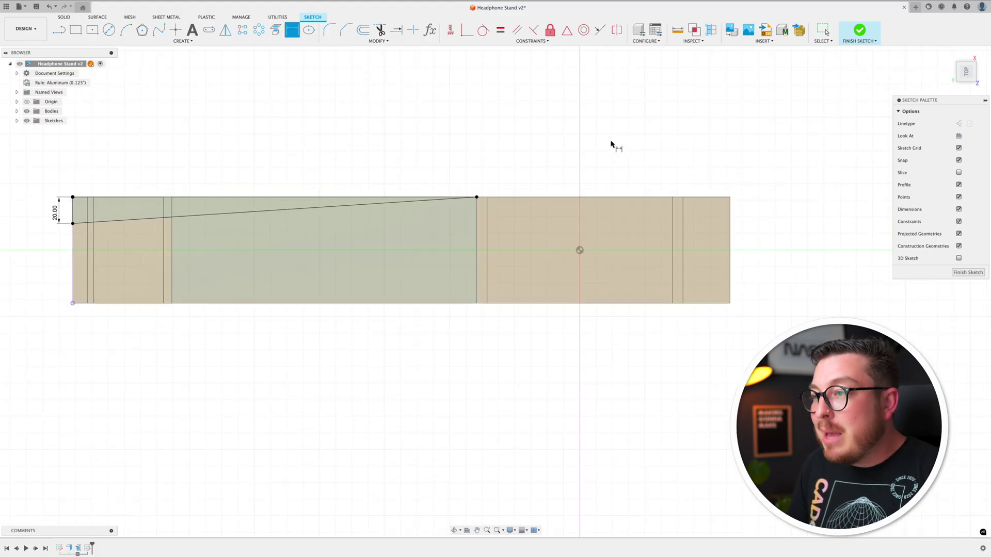
pyautogui.press('l')
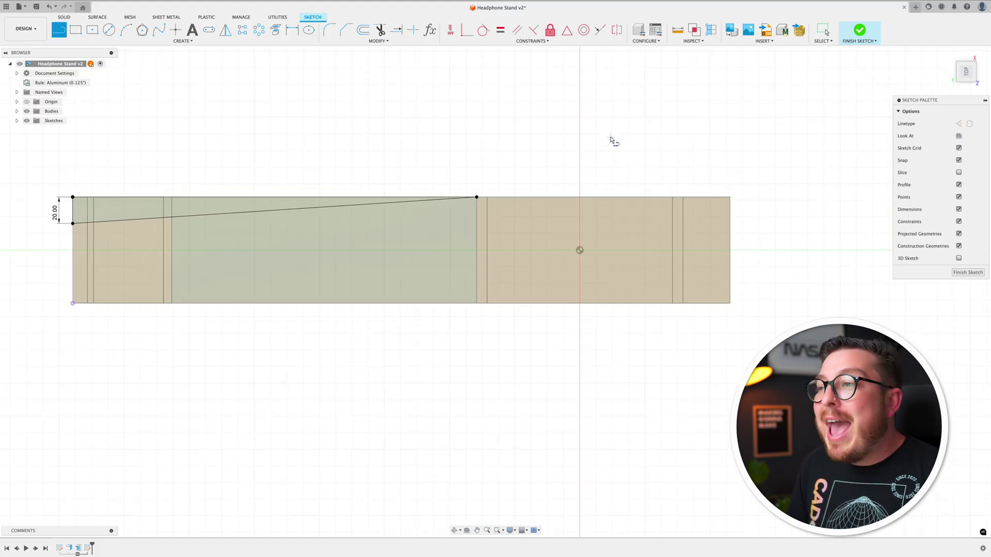
pyautogui.press('x')
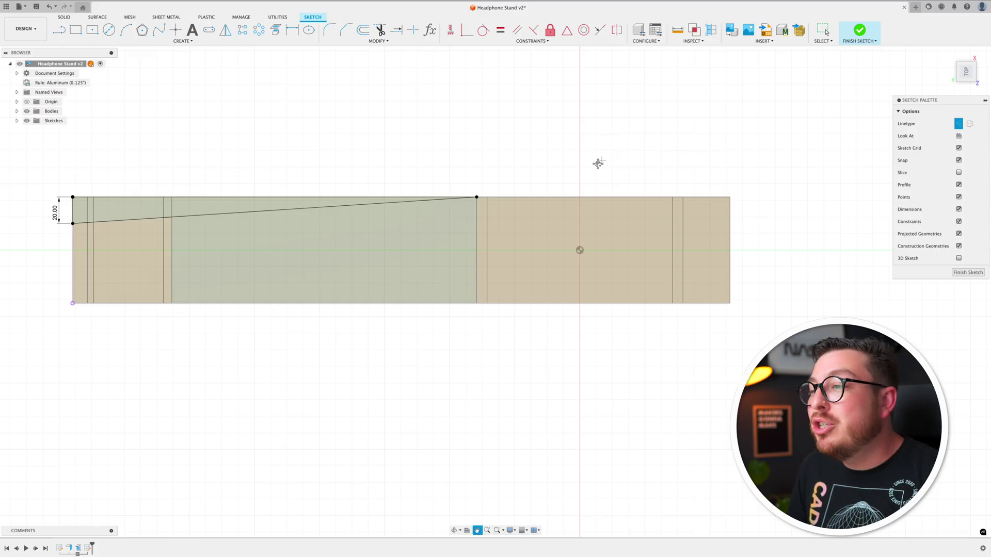
pyautogui.scroll(2, 594, 168)
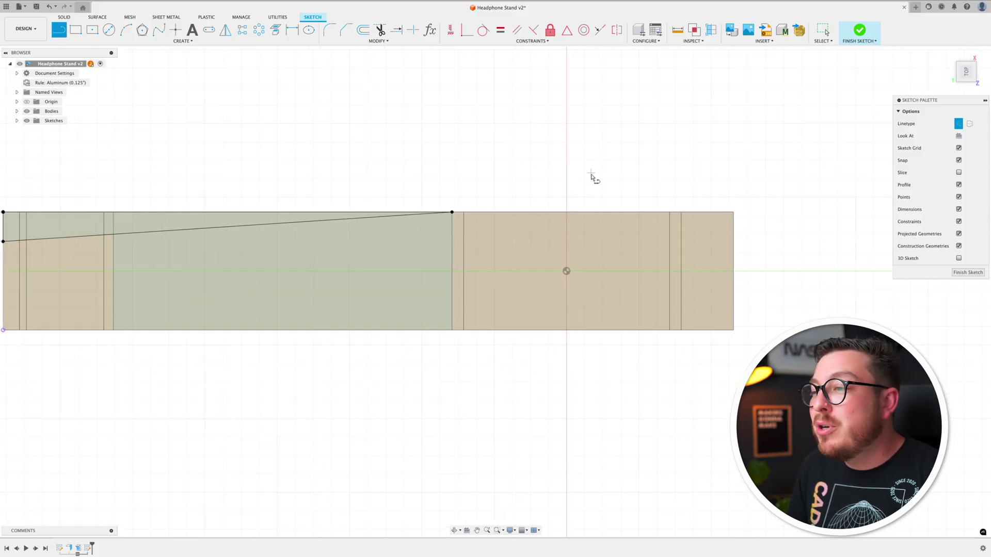
pyautogui.click(566, 271)
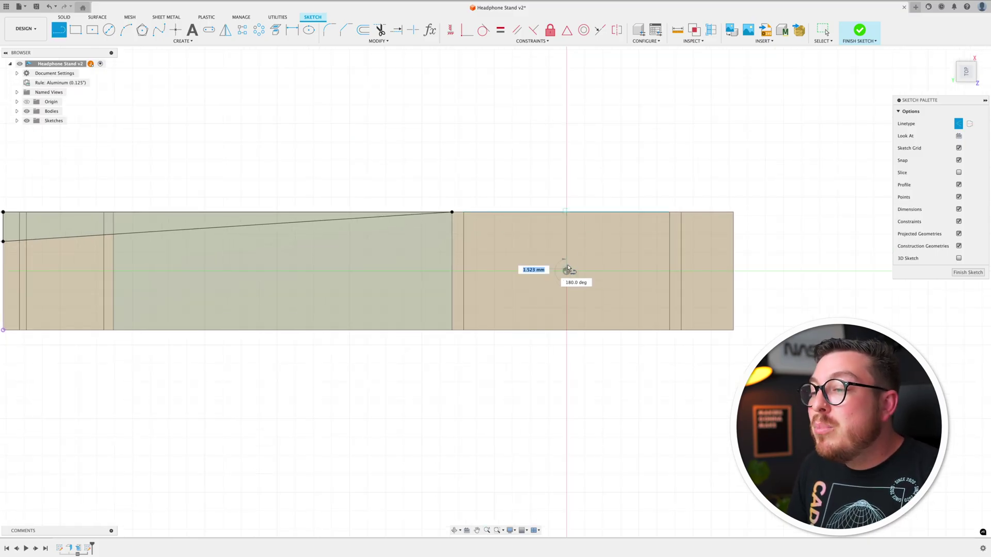
pyautogui.doubleClick(567, 213)
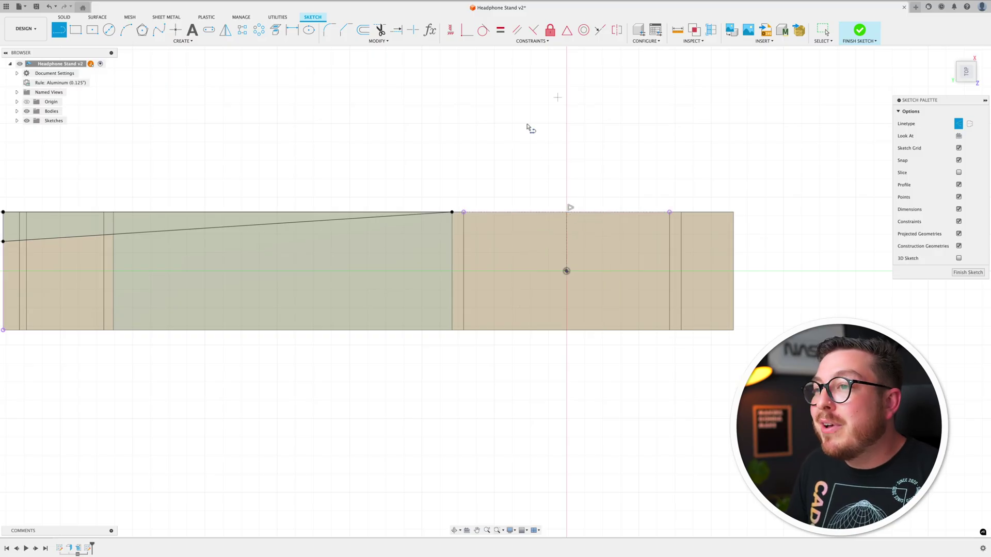
# Mirror the triangle's three lines about the construction line through the base, and check the copy against the short end of the strip.
pyautogui.click(226, 32)
pyautogui.scroll(-1, 274, 135)
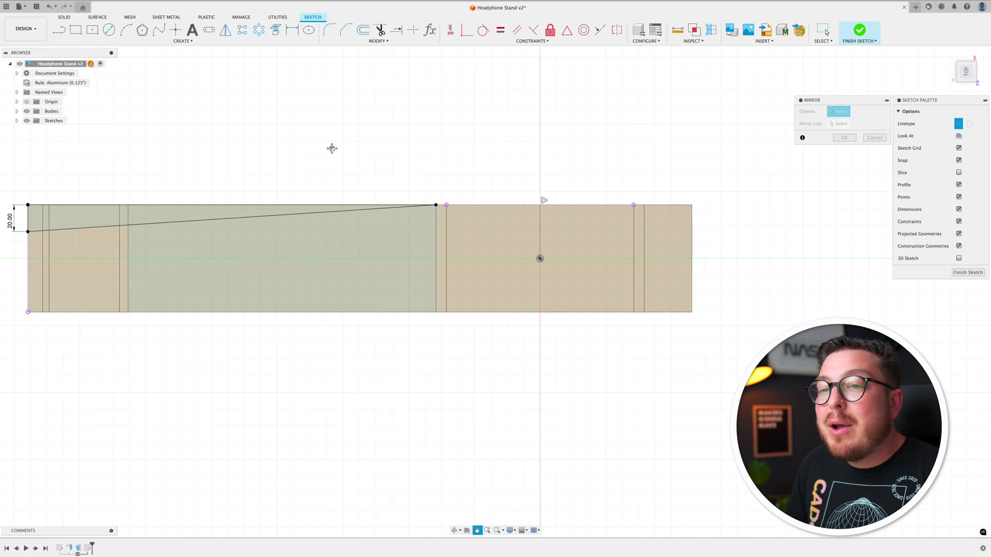
pyautogui.moveTo(332, 149); pyautogui.dragTo(385, 164, button='middle')
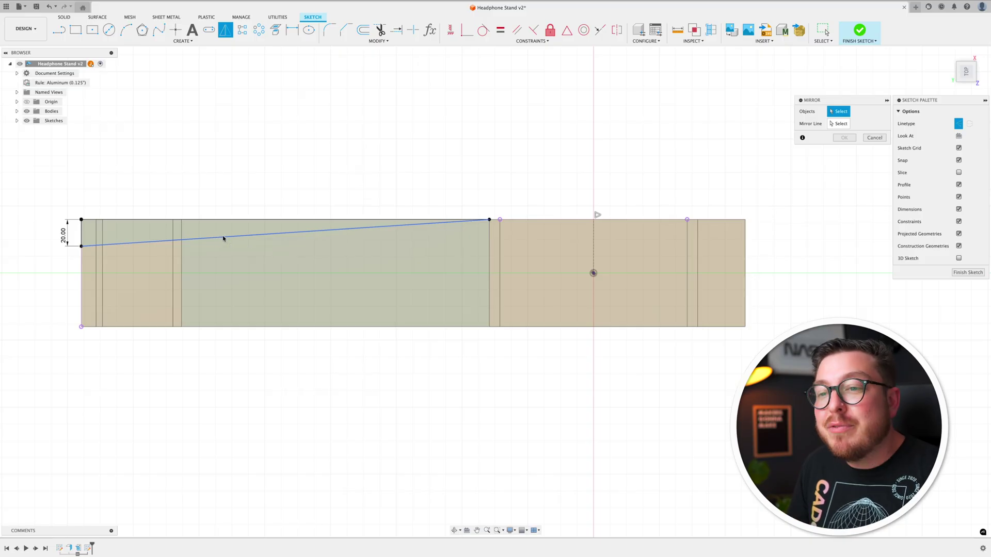
pyautogui.doubleClick(227, 237)
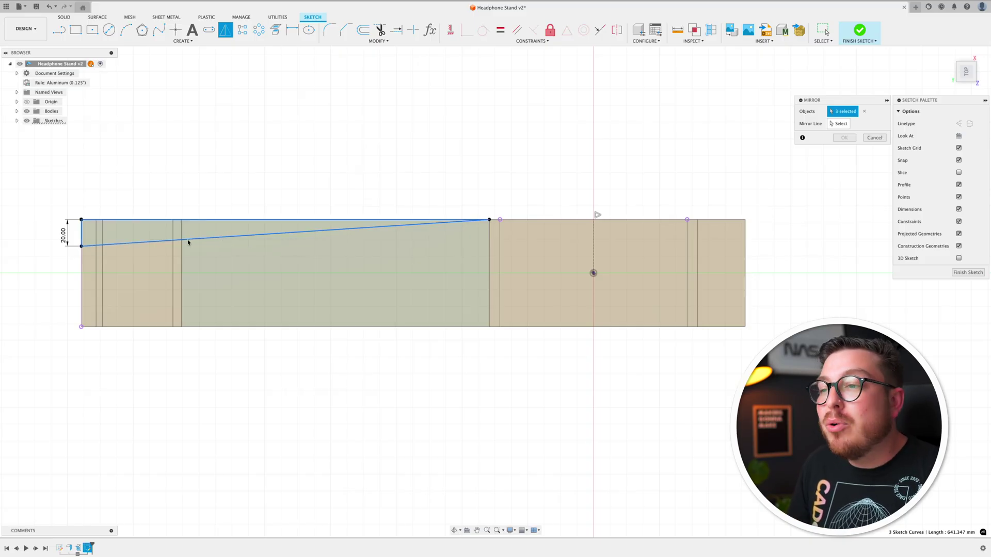
pyautogui.click(840, 124)
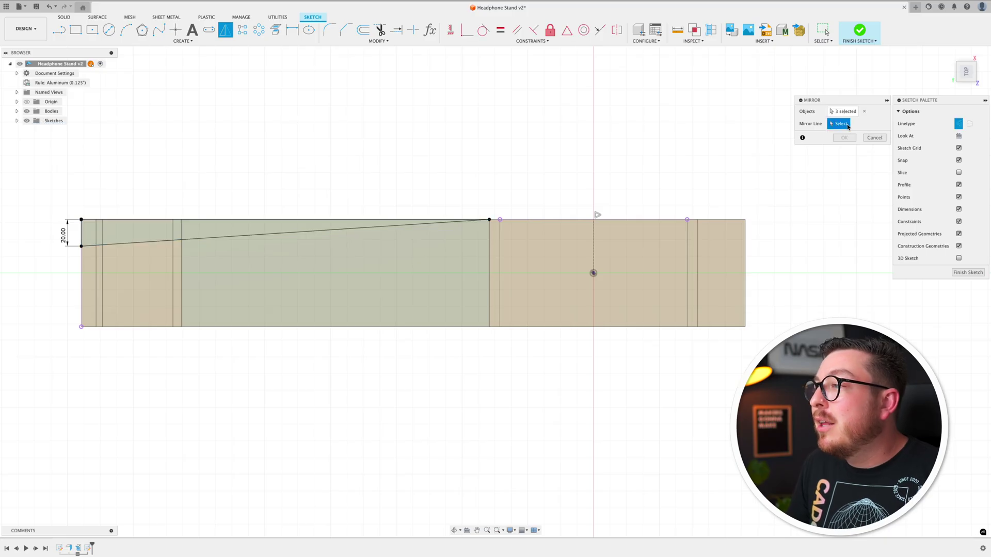
pyautogui.click(595, 242)
pyautogui.scroll(-3, 645, 243)
pyautogui.moveTo(646, 243); pyautogui.dragTo(469, 272, button='middle')
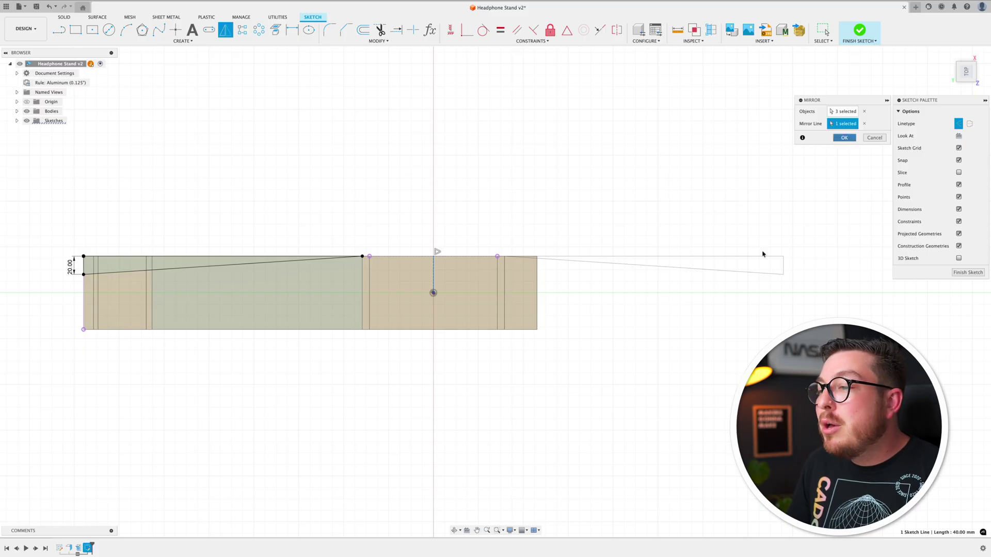
pyautogui.press('Return')
pyautogui.scroll(10, 538, 268)
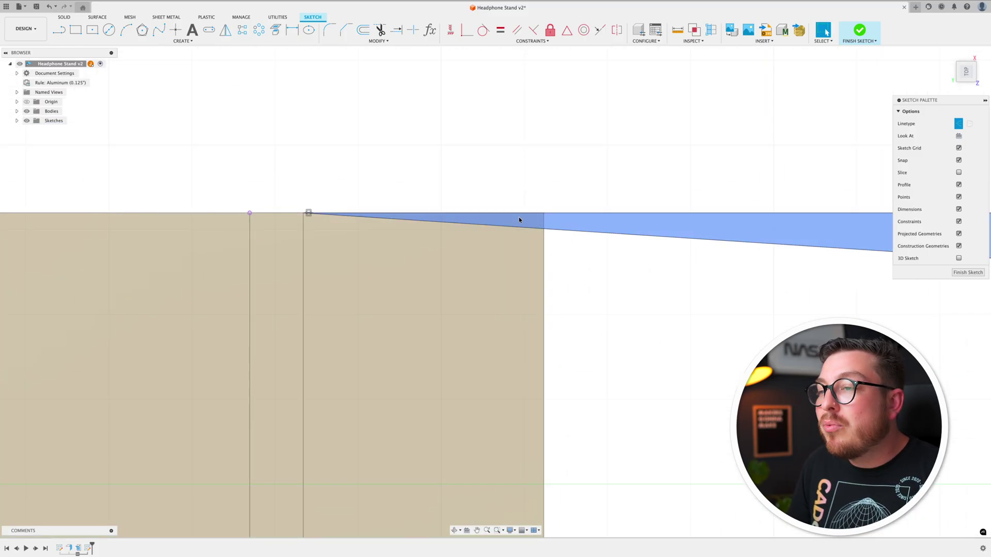
pyautogui.scroll(-8, 519, 219)
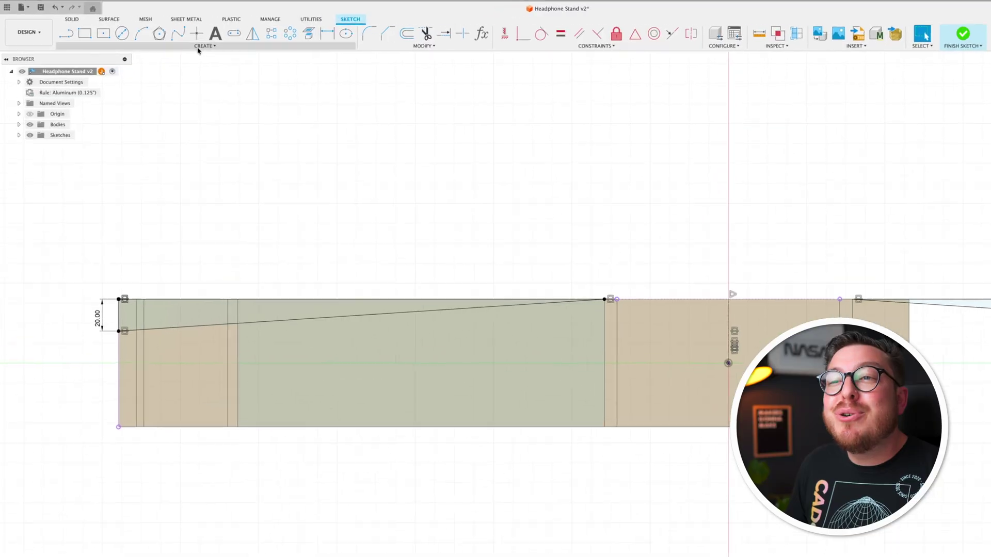
# Sketch a horizontal center-to-center slot on the long upright section near the base bend, about 21 mm between centers and 16 mm wide.
pyautogui.click(199, 48)
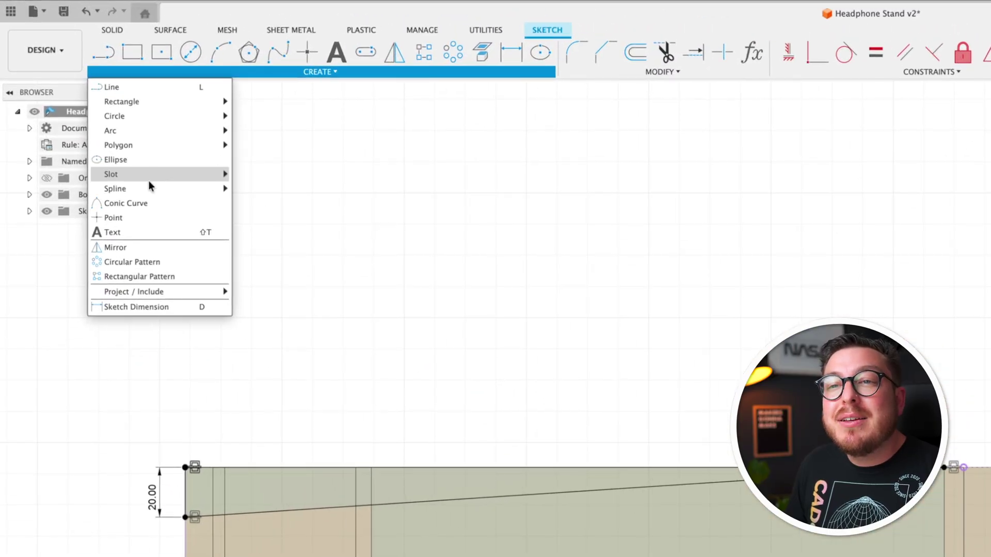
pyautogui.moveTo(171, 175)
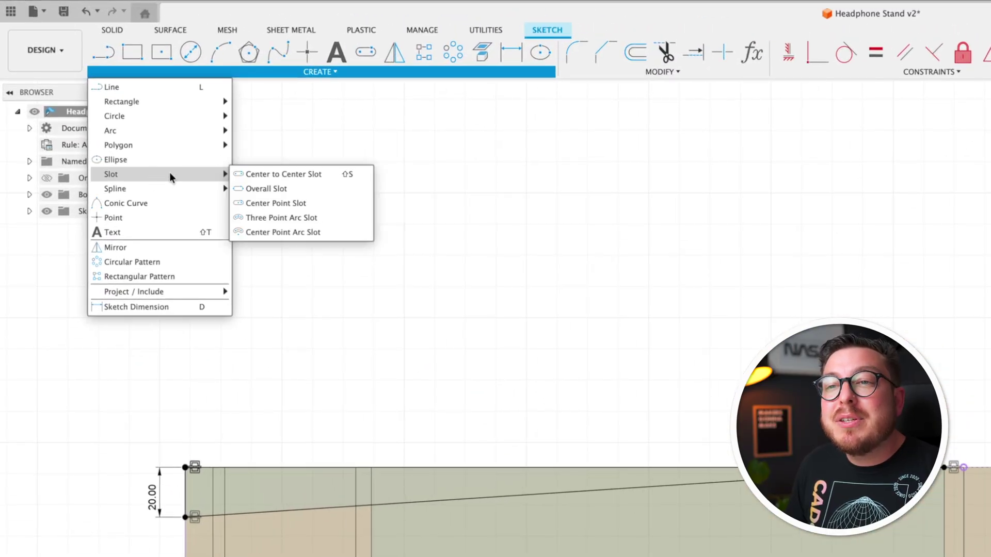
pyautogui.click(330, 174)
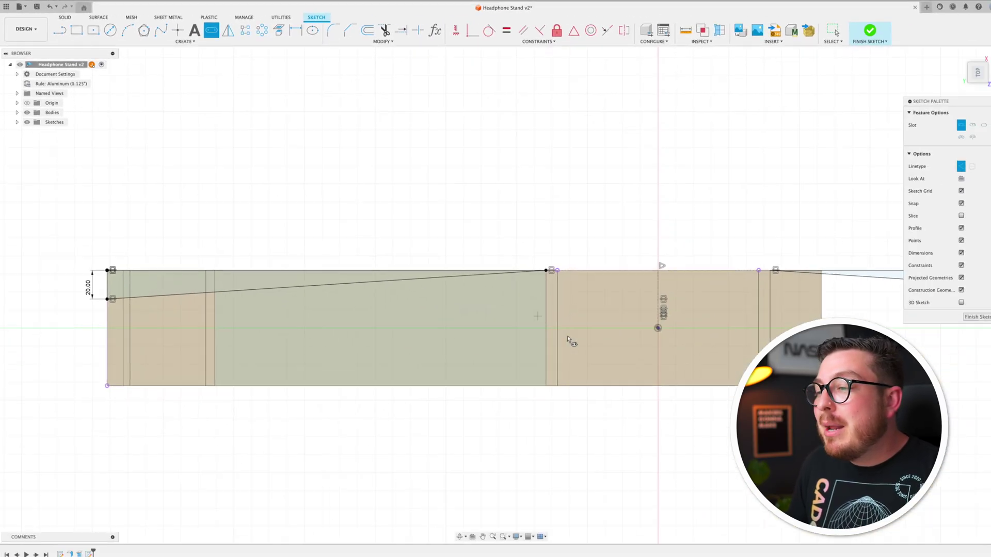
pyautogui.scroll(3, 570, 339)
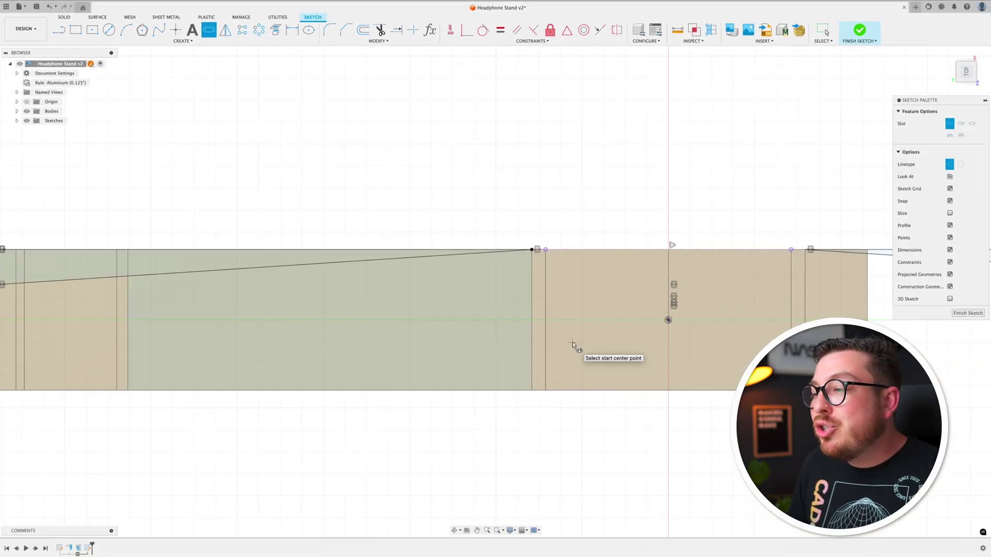
pyautogui.click(456, 312)
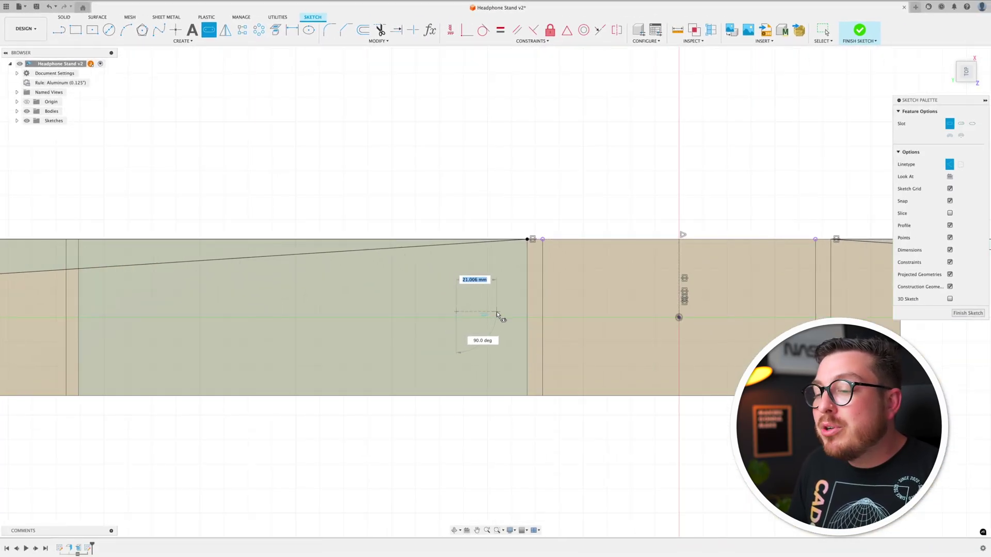
pyautogui.click(498, 313)
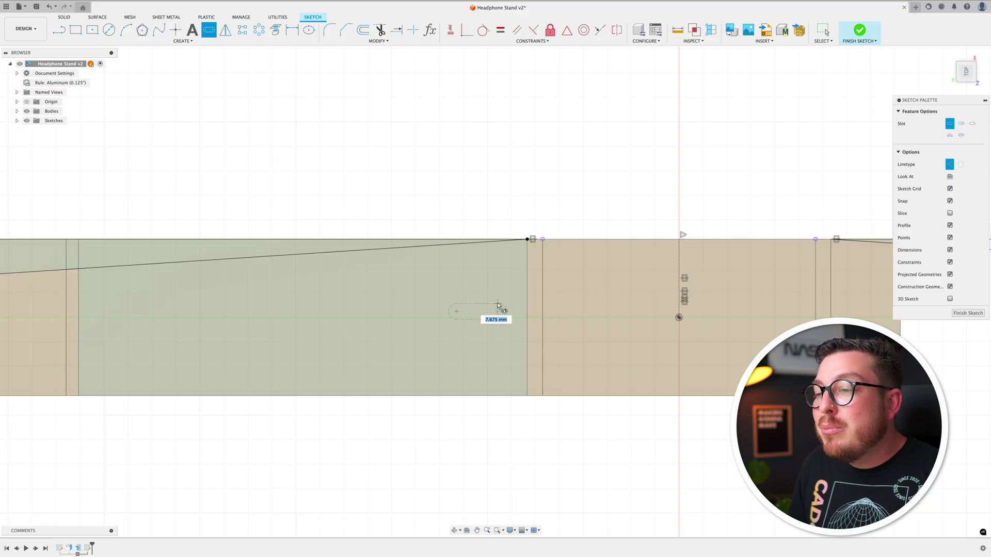
pyautogui.click(498, 296)
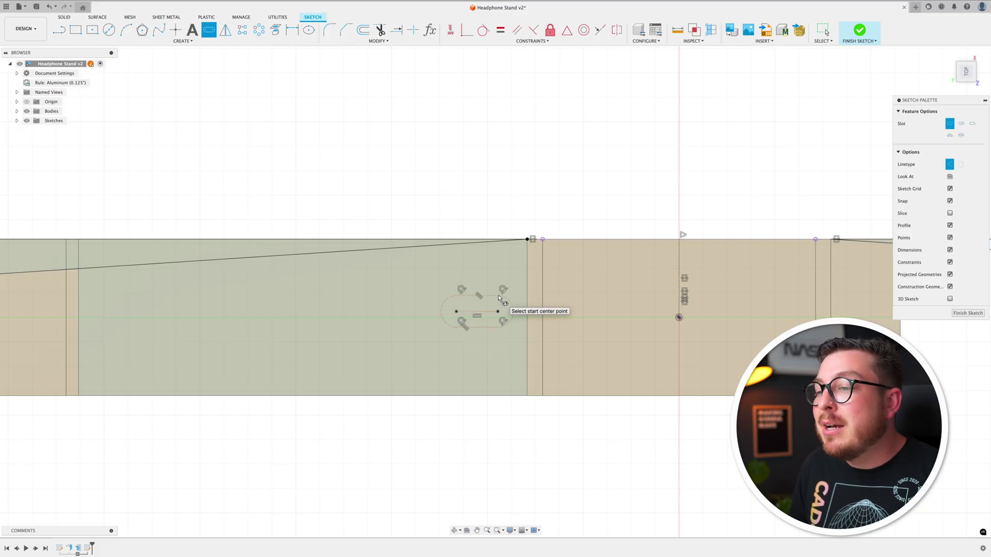
pyautogui.scroll(5, 500, 305)
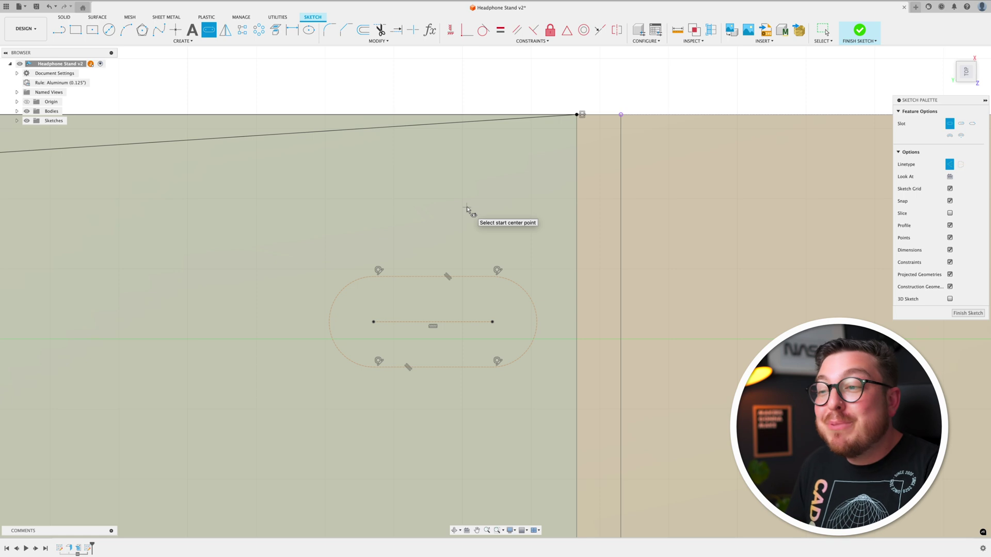
# Convert the slot's outline from construction to normal lines, keeping its center line as construction.
pyautogui.press('Escape')
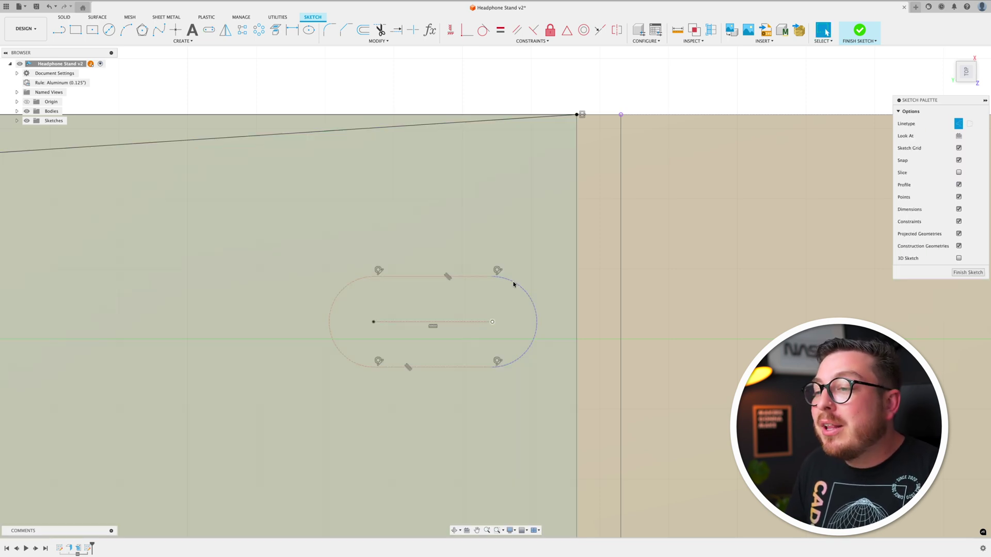
pyautogui.click(514, 284)
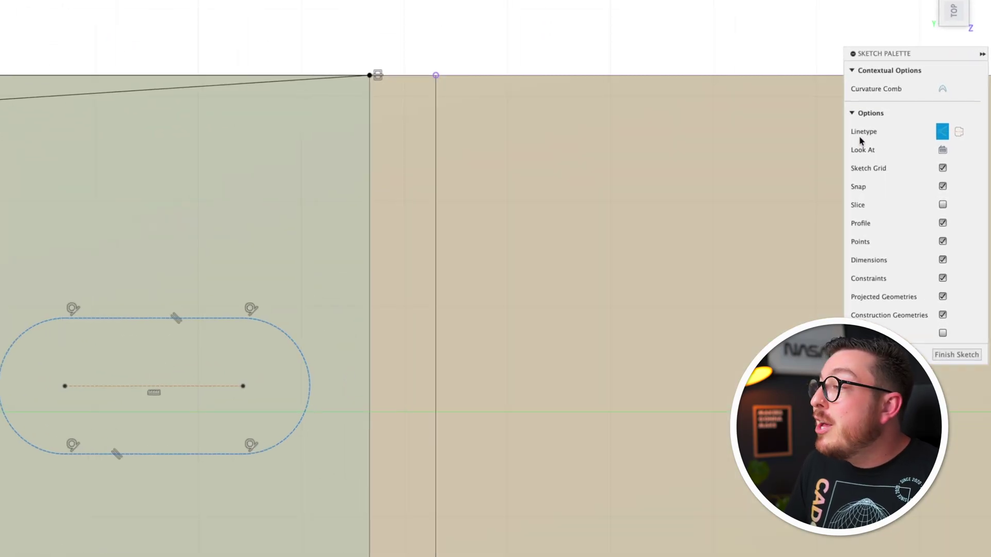
pyautogui.click(942, 132)
pyautogui.click(777, 174)
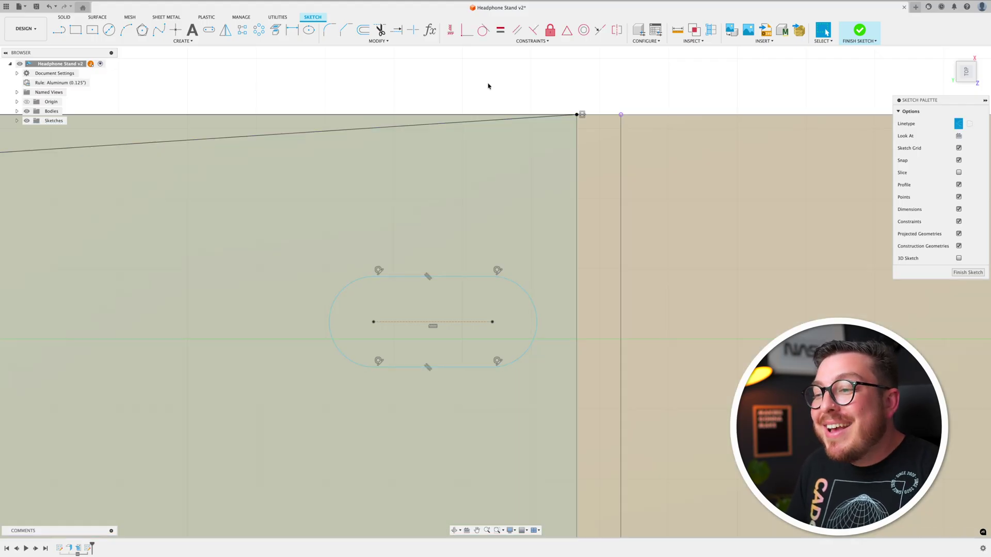
# Align the slot's center line with the sketch origin using a Horizontal/Vertical constraint.
pyautogui.scroll(-4, 488, 84)
pyautogui.moveTo(489, 88); pyautogui.dragTo(482, 95, button='middle')
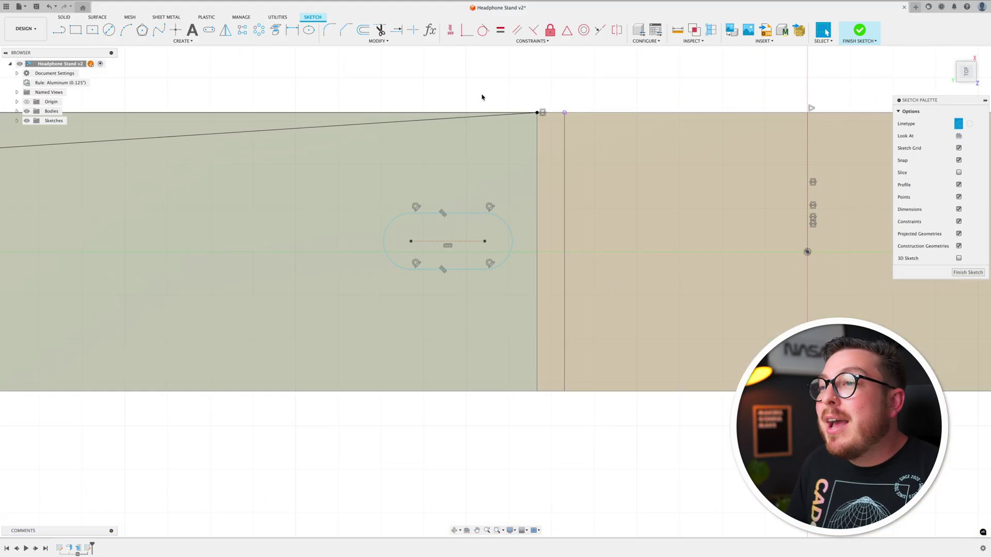
pyautogui.click(467, 30)
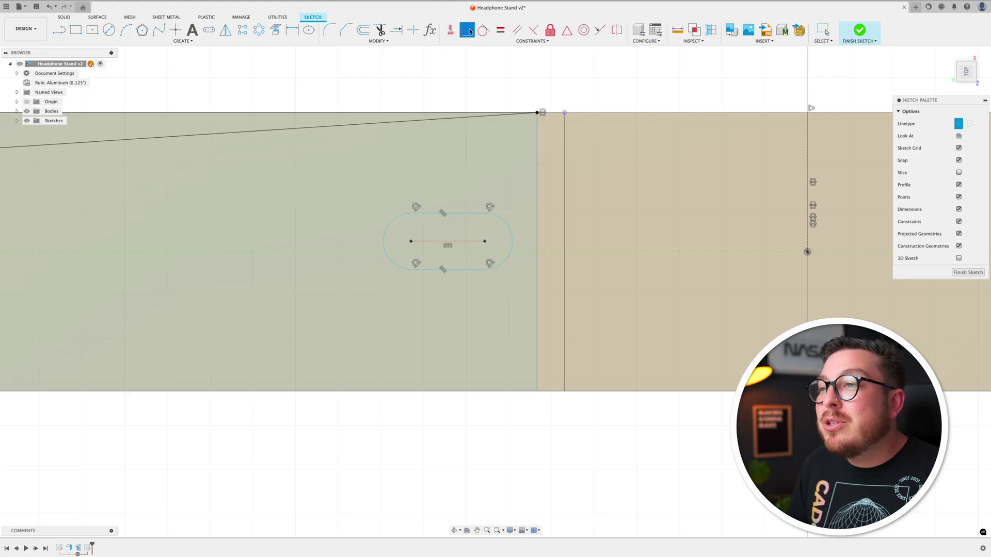
pyautogui.click(463, 241)
pyautogui.click(808, 252)
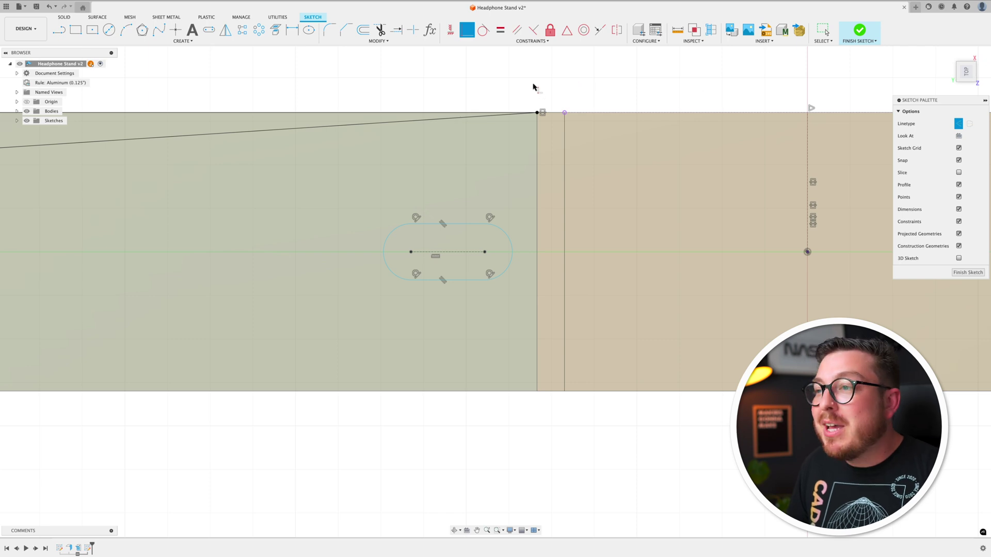
# Dimension the slot's center-to-center length to 6 mm.
pyautogui.press('d')
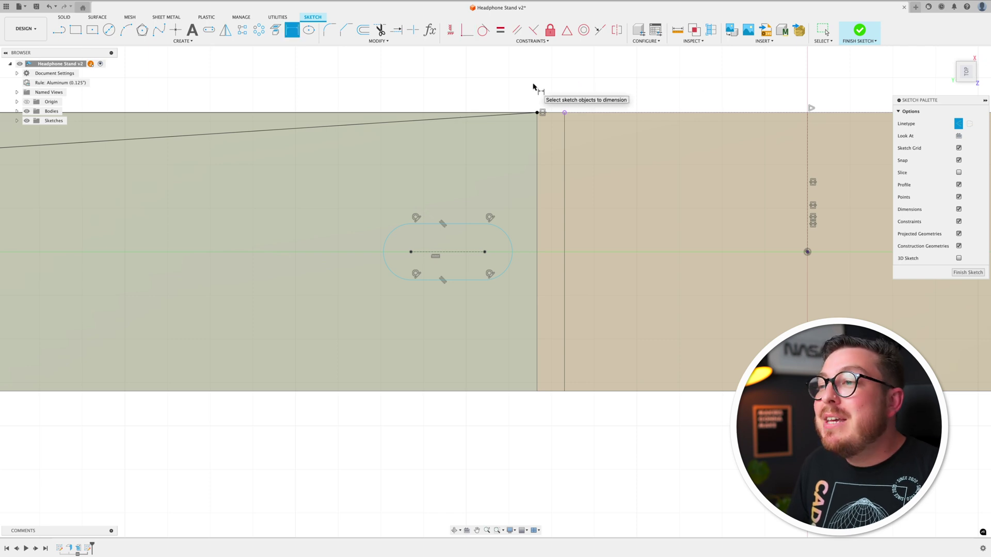
pyautogui.click(464, 253)
pyautogui.click(456, 303)
pyautogui.write('6')
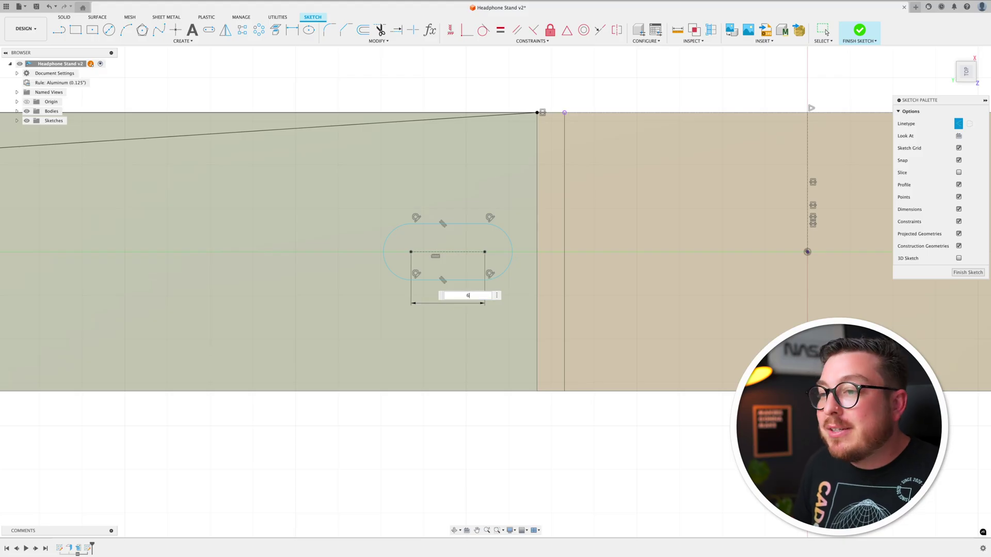
pyautogui.press('Return')
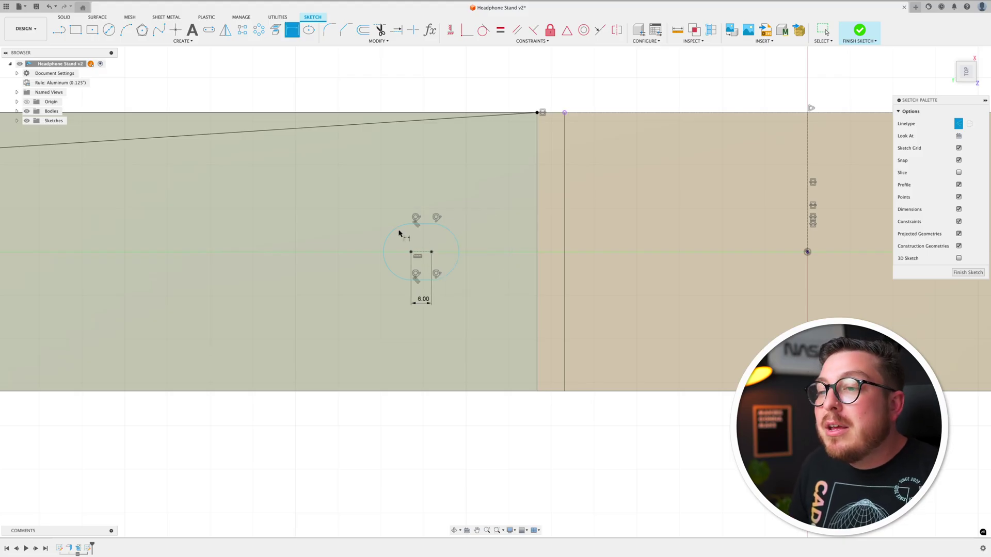
# Dimension the slot's width between its two parallel straight sides to 6 mm.
pyautogui.click(419, 223)
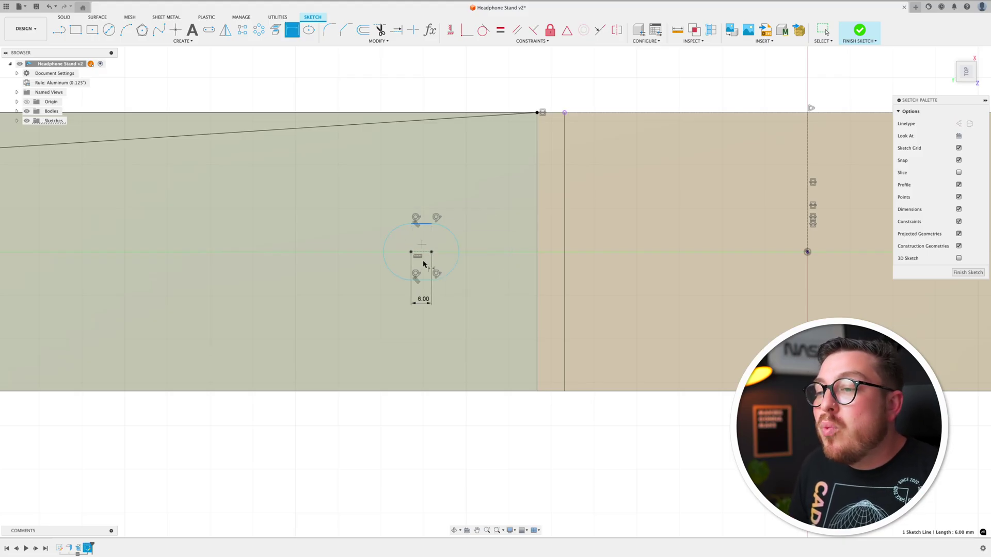
pyautogui.click(420, 281)
pyautogui.doubleClick(357, 243)
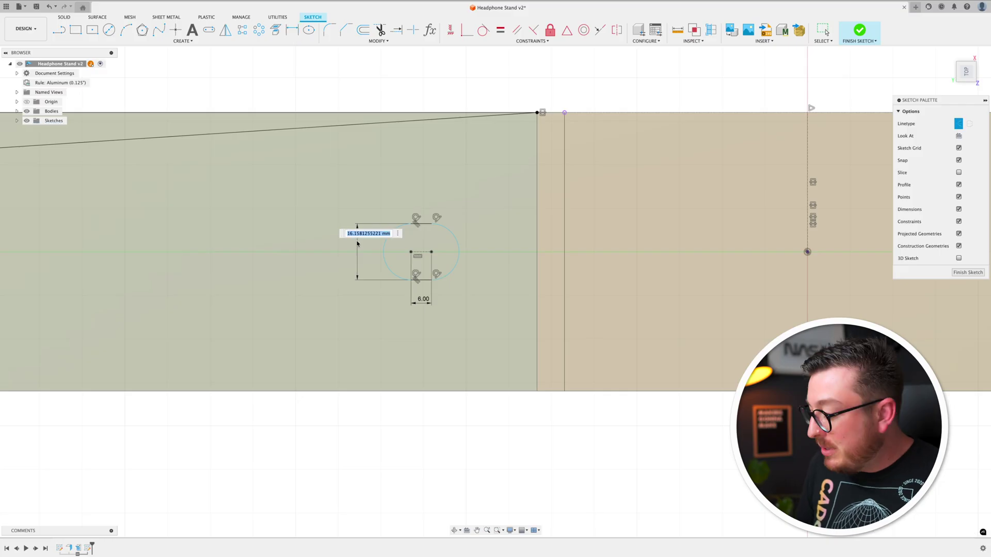
pyautogui.write('6')
pyautogui.press('Return')
# Dimension the distance from the tangent of the slot's end arc nearest the base to the adjacent bend line as 4 mm.
pyautogui.scroll(3, 442, 253)
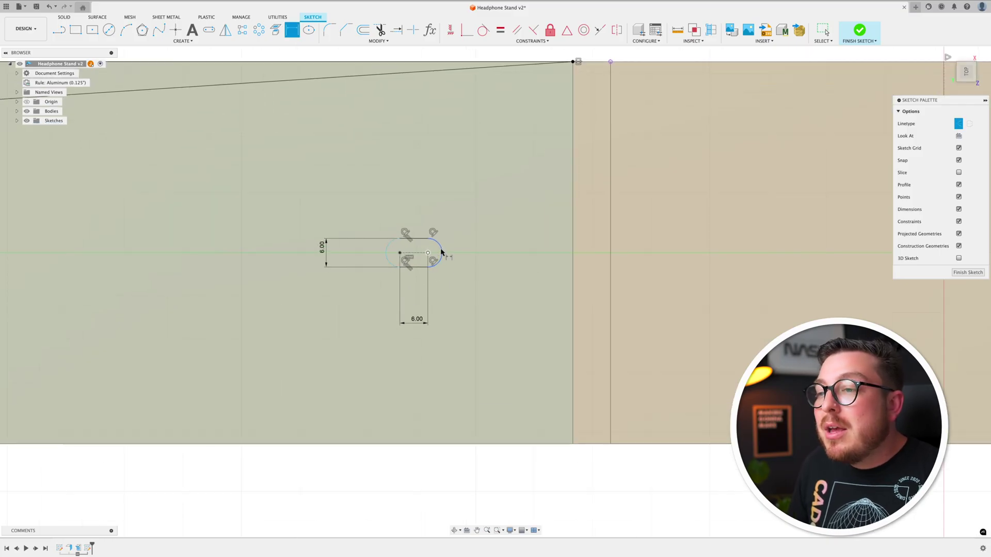
pyautogui.scroll(2, 442, 249)
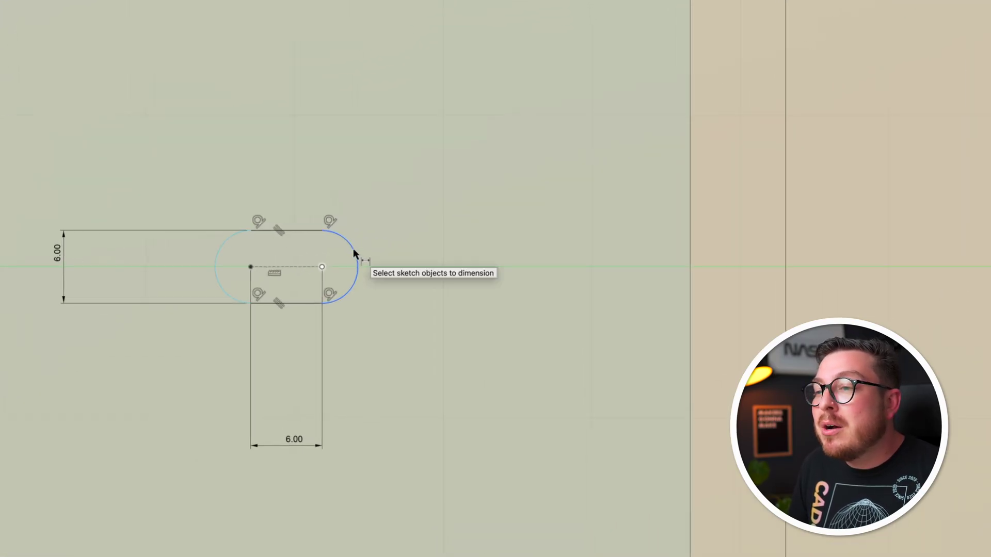
pyautogui.rightClick(353, 249)
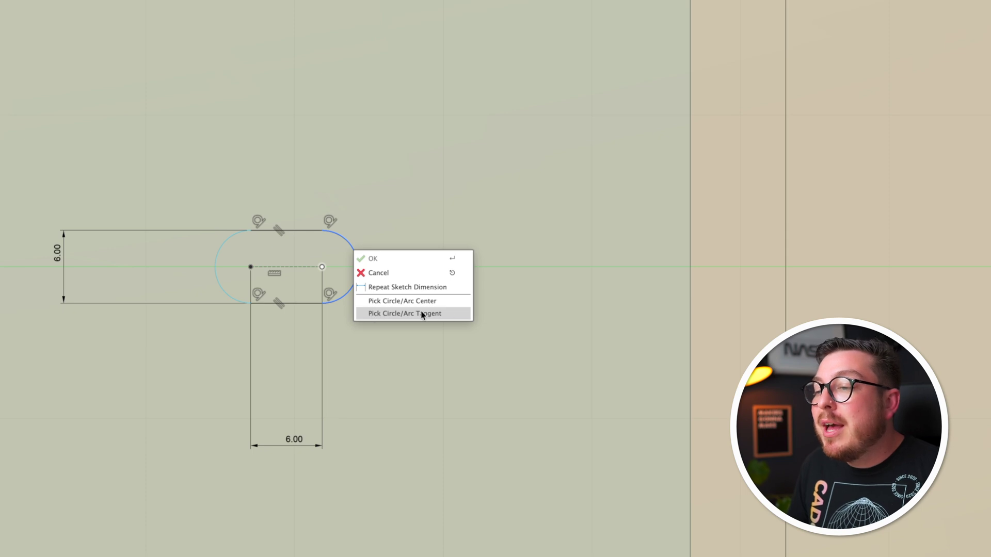
pyautogui.click(453, 316)
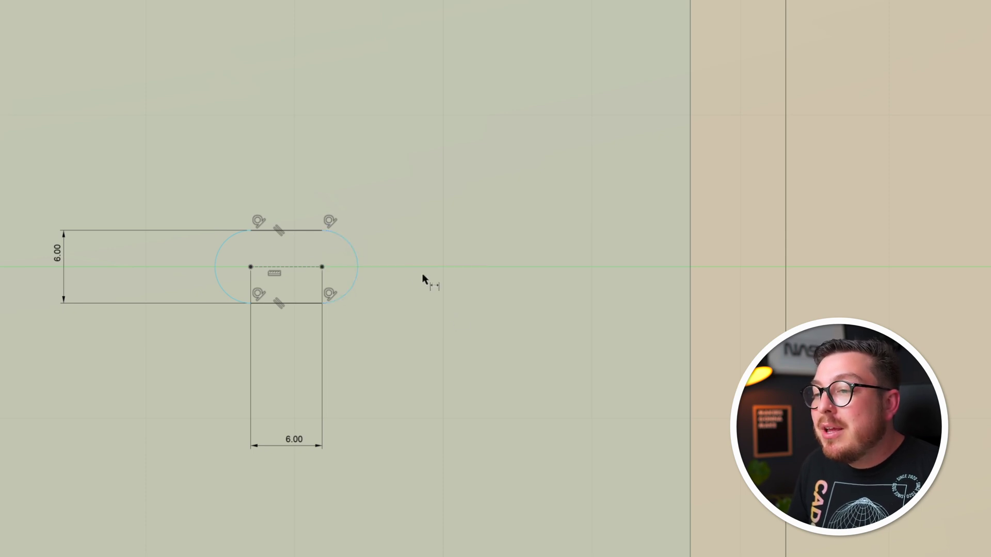
pyautogui.click(356, 261)
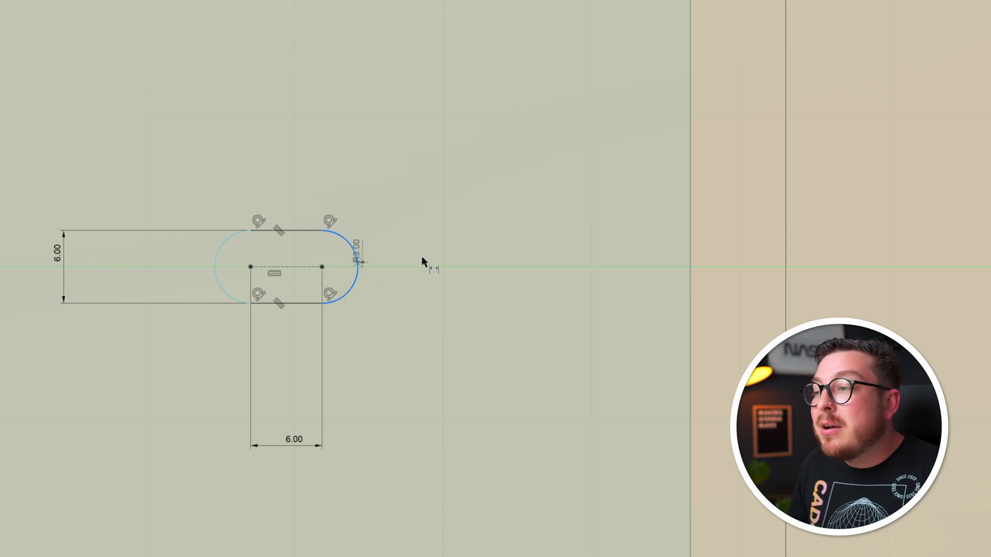
pyautogui.click(690, 271)
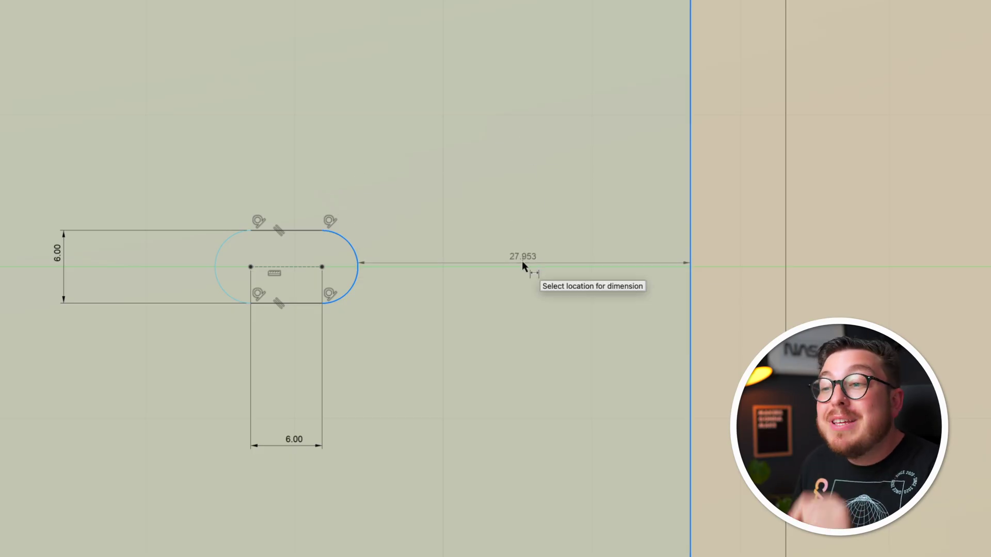
pyautogui.click(518, 152)
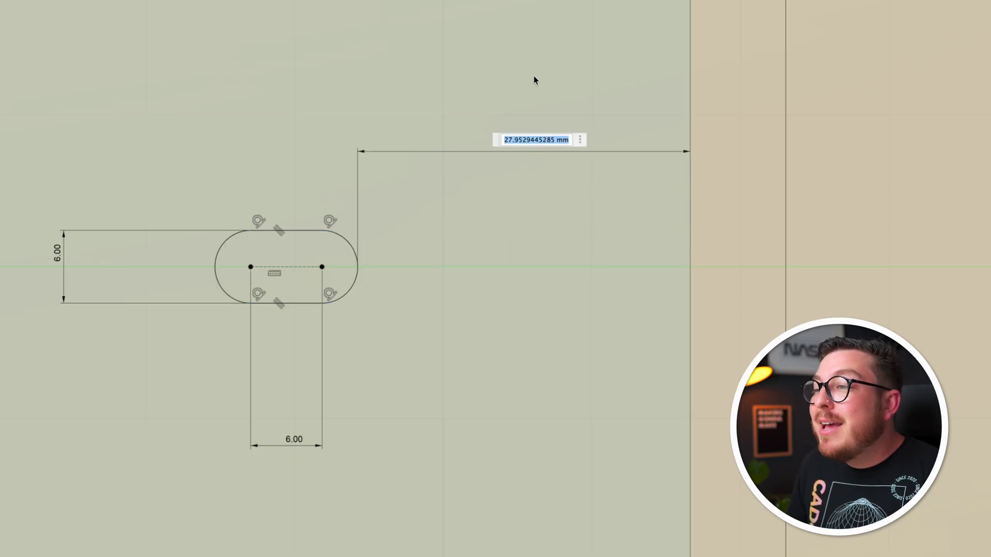
pyautogui.write('4')
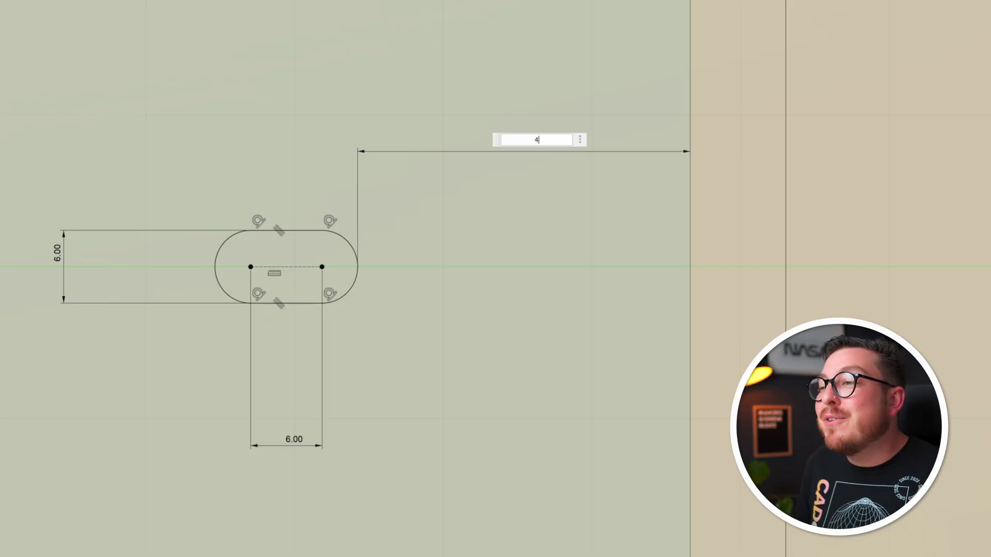
pyautogui.press('Return')
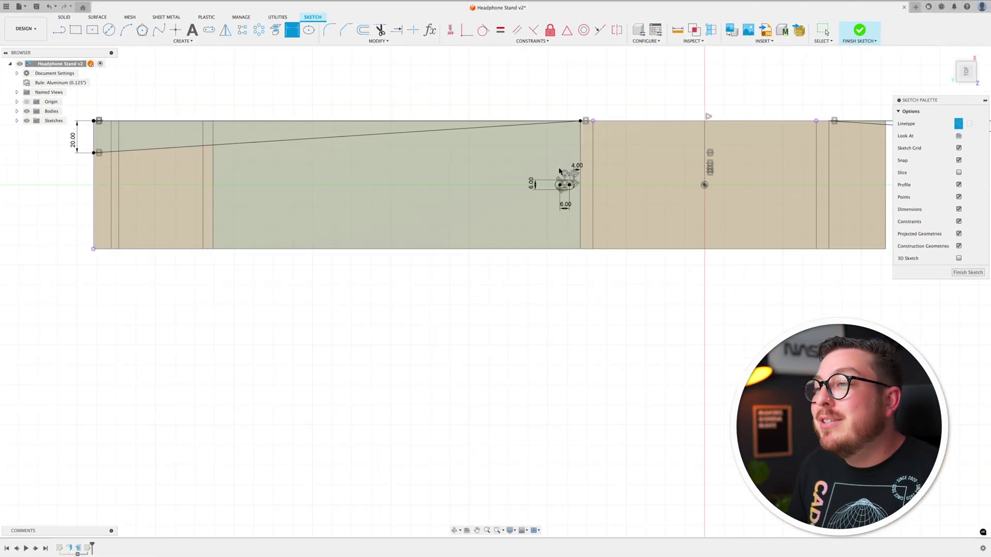
# Finish the sketch and return the model to the home view.
pyautogui.scroll(-2, 568, 232)
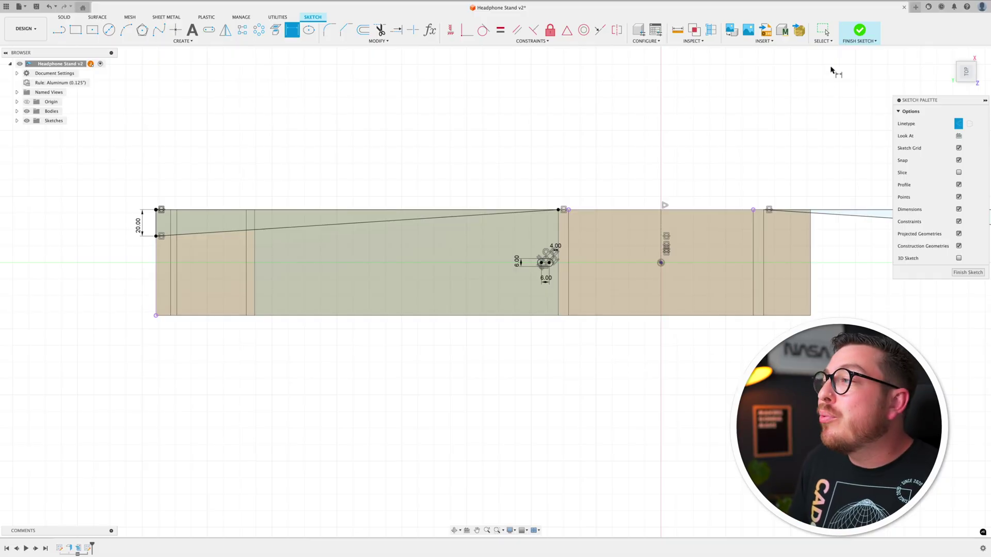
pyautogui.click(859, 30)
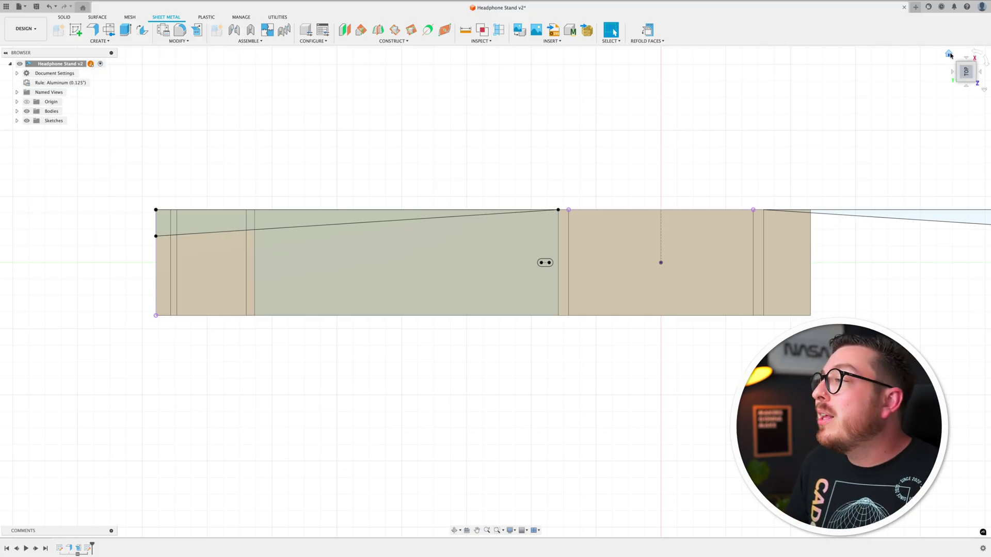
pyautogui.click(949, 54)
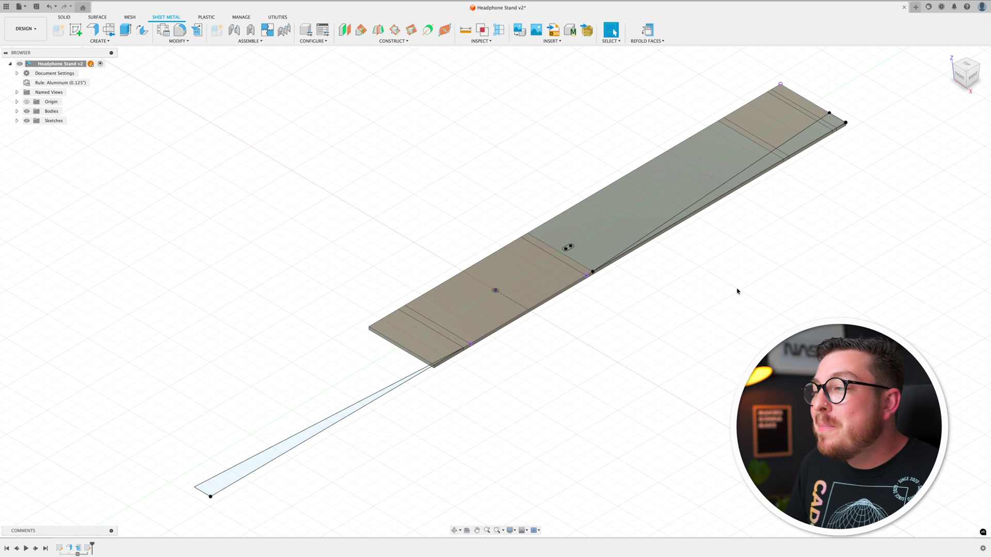
pyautogui.scroll(3, 737, 291)
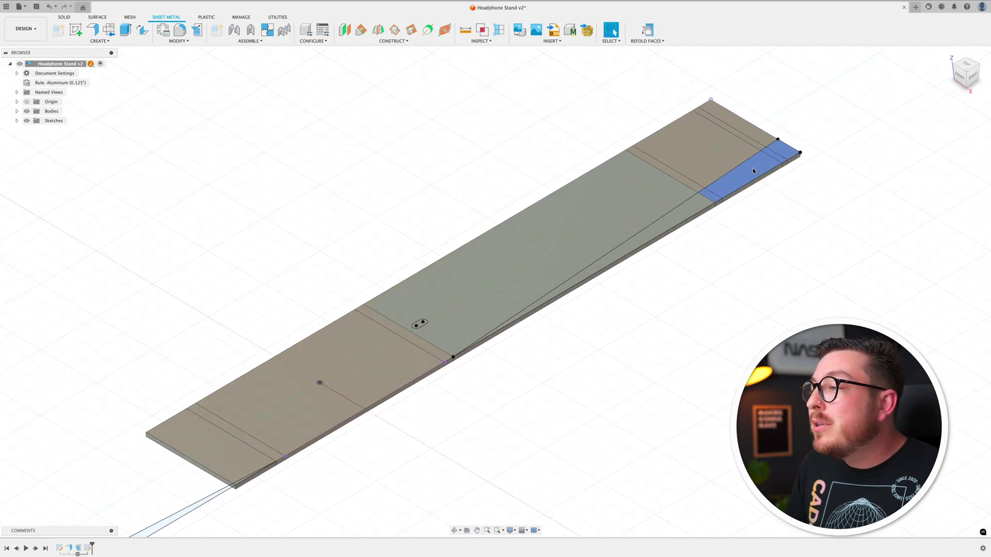
pyautogui.click(672, 225)
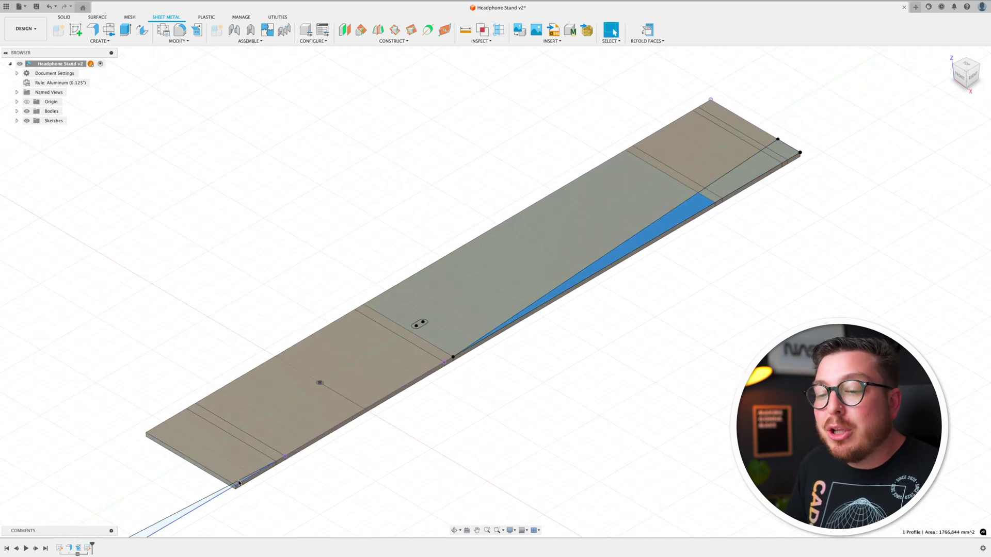
pyautogui.press('Escape')
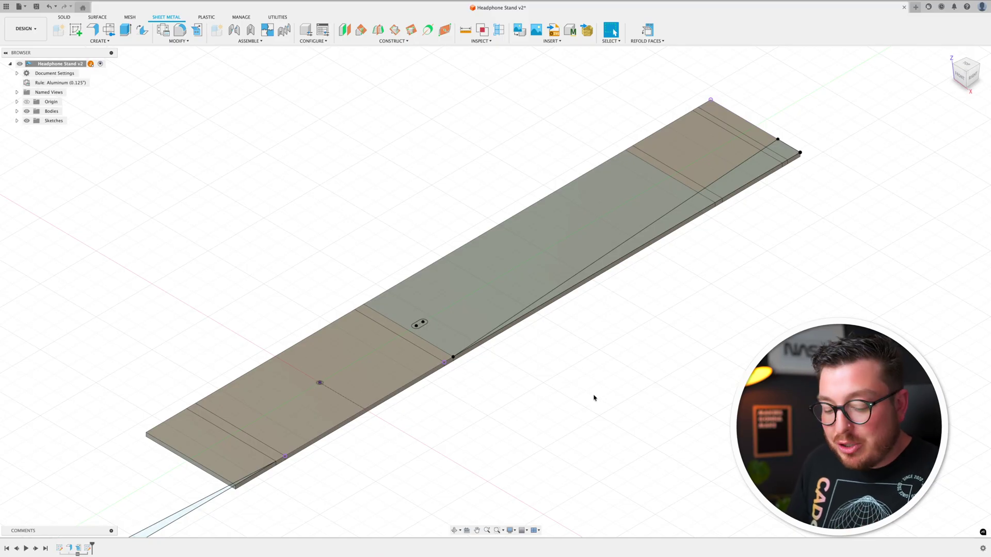
# Extrude the long and short triangular taper profiles and the cable slot as a flipped cut with extent All.
pyautogui.press('e')
pyautogui.scroll(3, 712, 212)
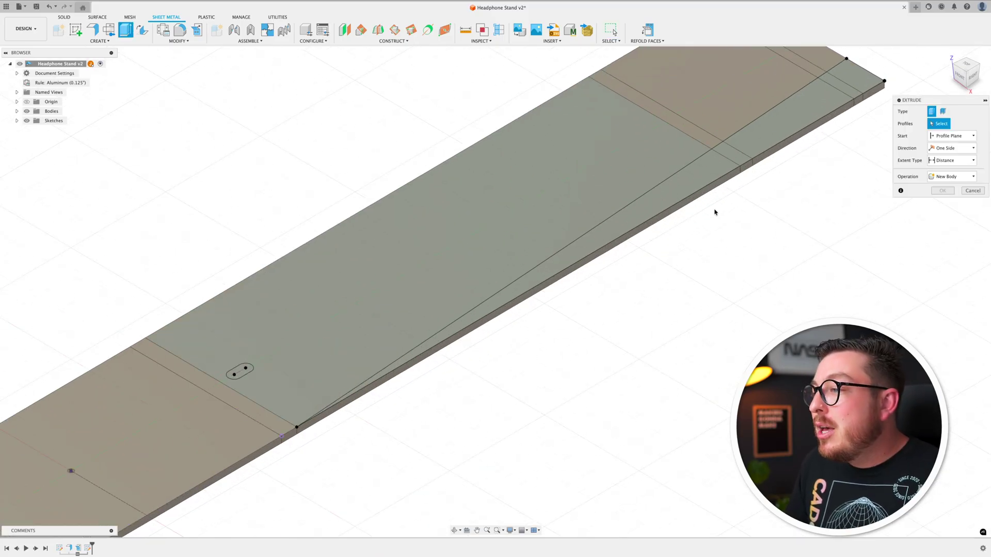
pyautogui.click(744, 142)
pyautogui.scroll(-3, 705, 174)
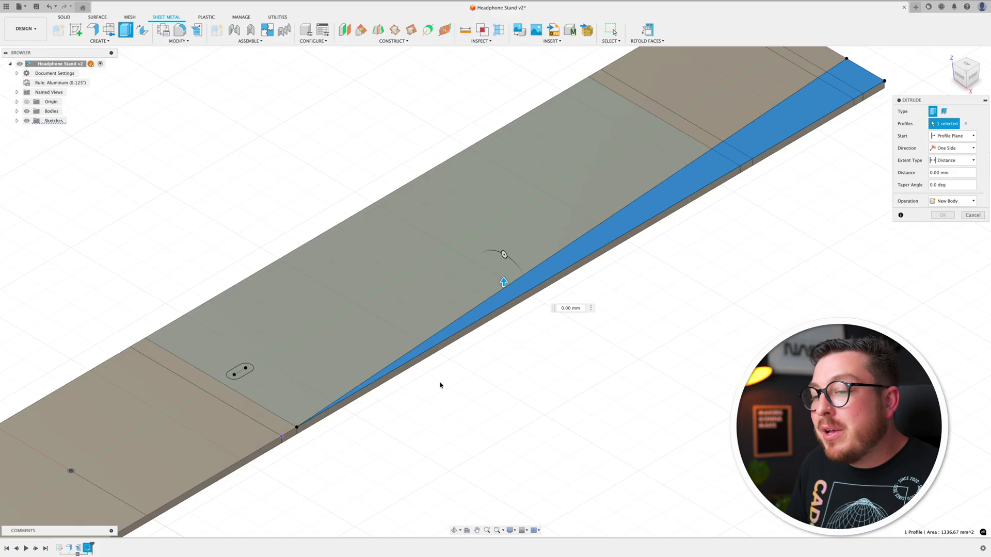
pyautogui.moveTo(603, 294); pyautogui.dragTo(348, 454, button='middle')
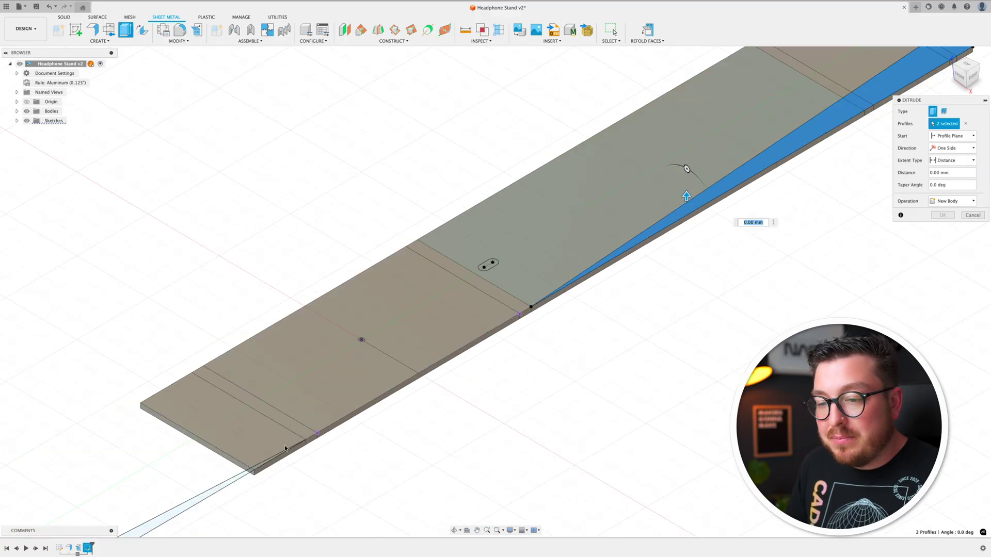
pyautogui.moveTo(351, 410); pyautogui.dragTo(276, 454, button='middle')
pyautogui.scroll(4, 372, 398)
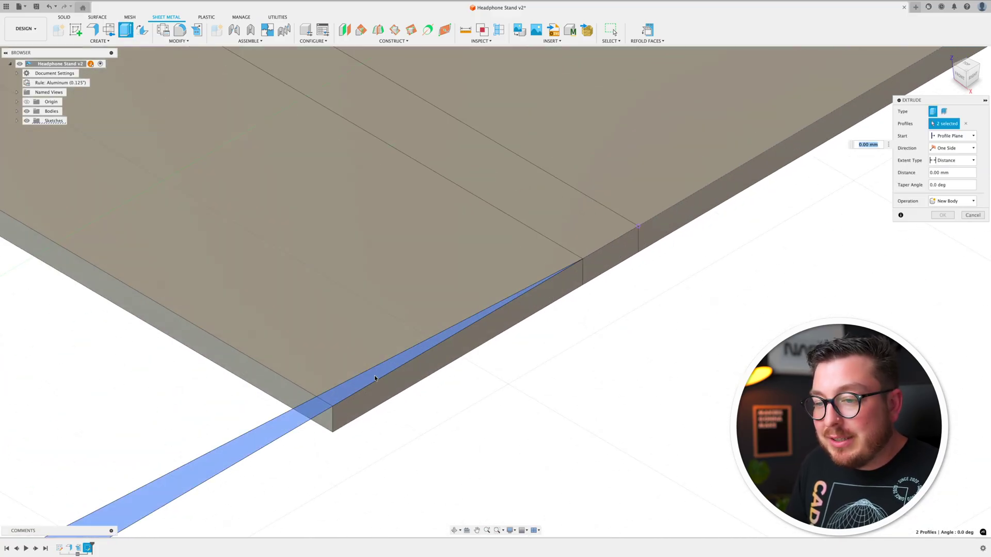
pyautogui.scroll(-5, 653, 314)
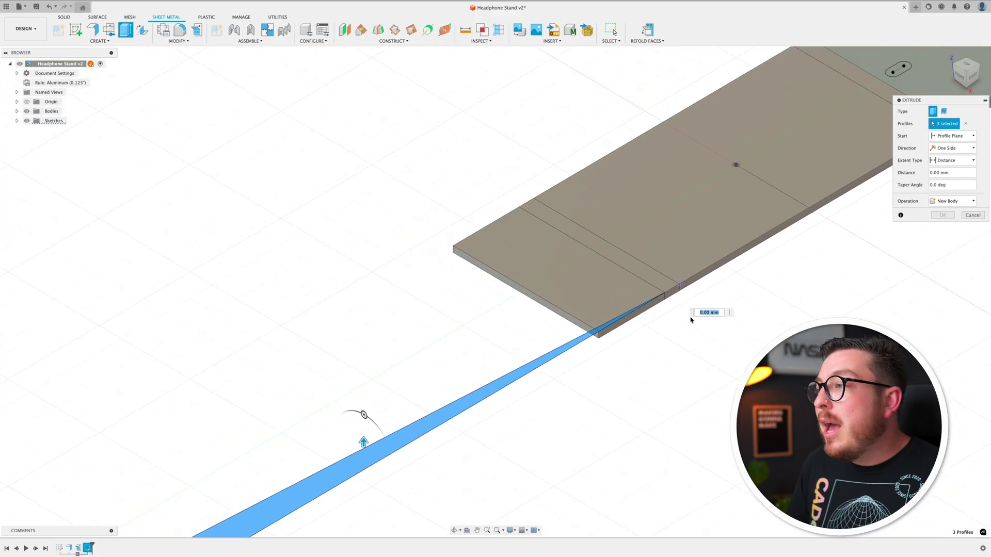
pyautogui.moveTo(354, 420); pyautogui.dragTo(565, 389, button='middle')
pyautogui.click(667, 205)
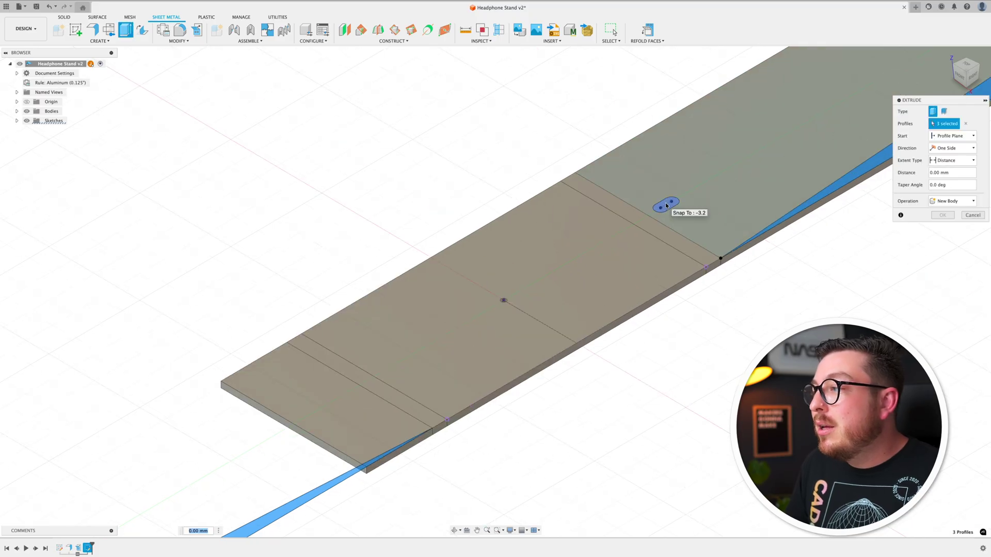
pyautogui.click(666, 206)
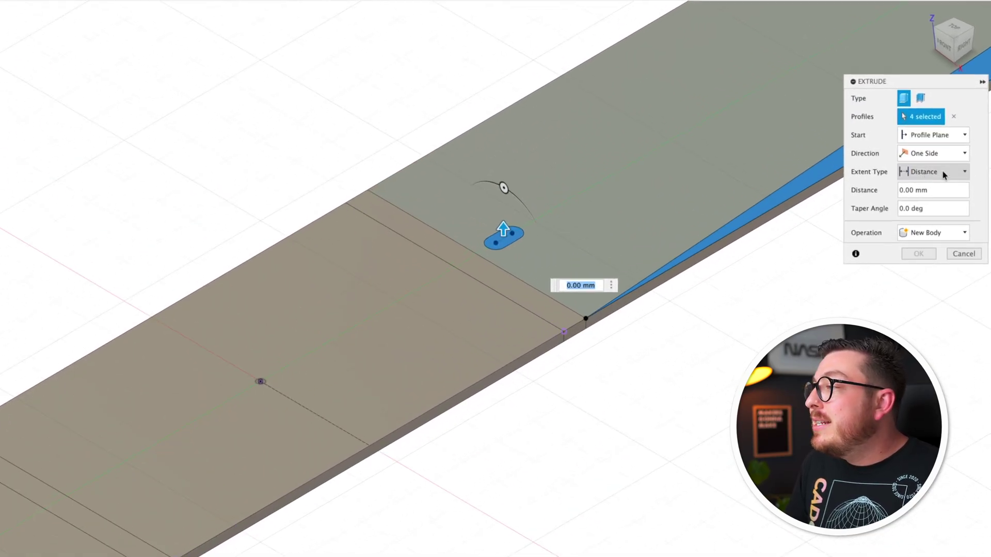
pyautogui.click(942, 175)
pyautogui.click(923, 211)
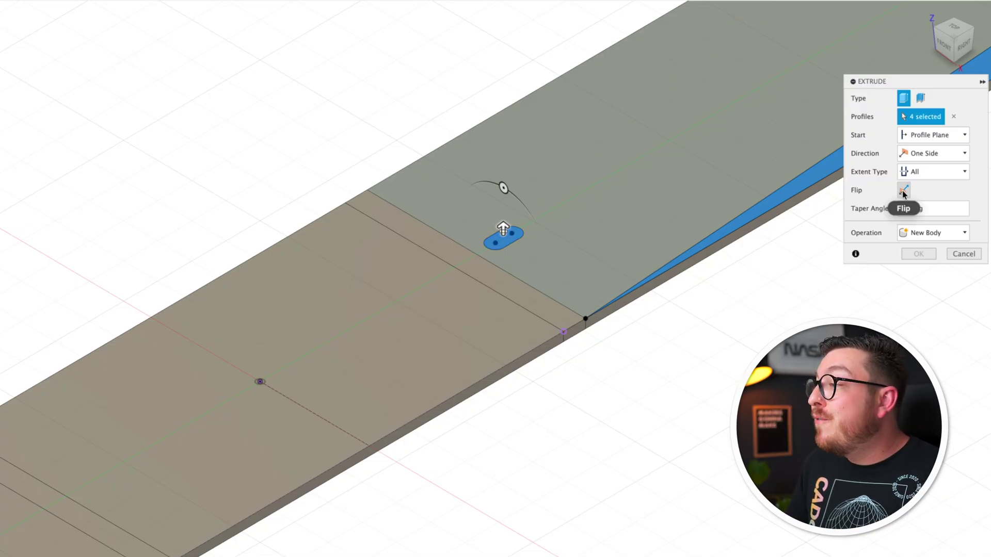
pyautogui.click(903, 191)
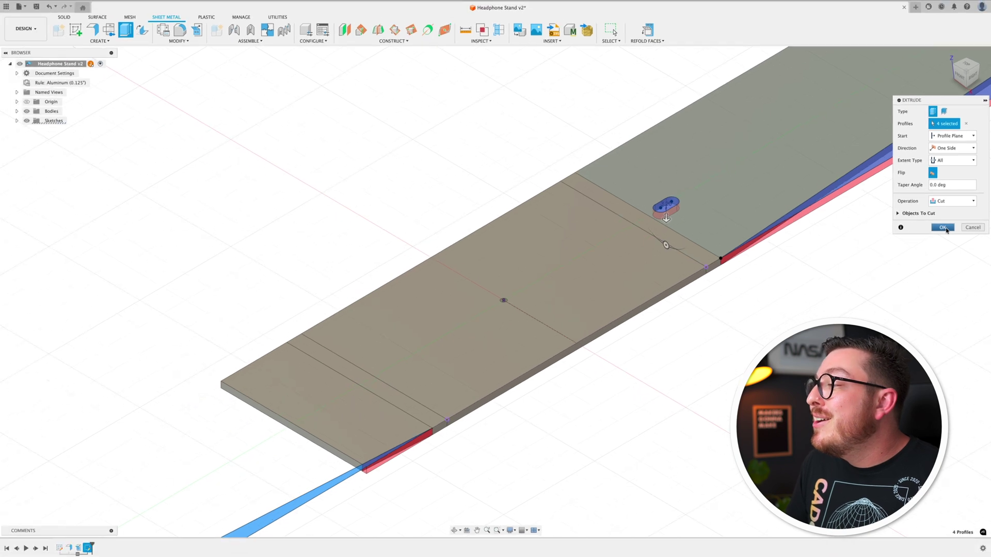
pyautogui.click(943, 228)
pyautogui.scroll(-8, 712, 342)
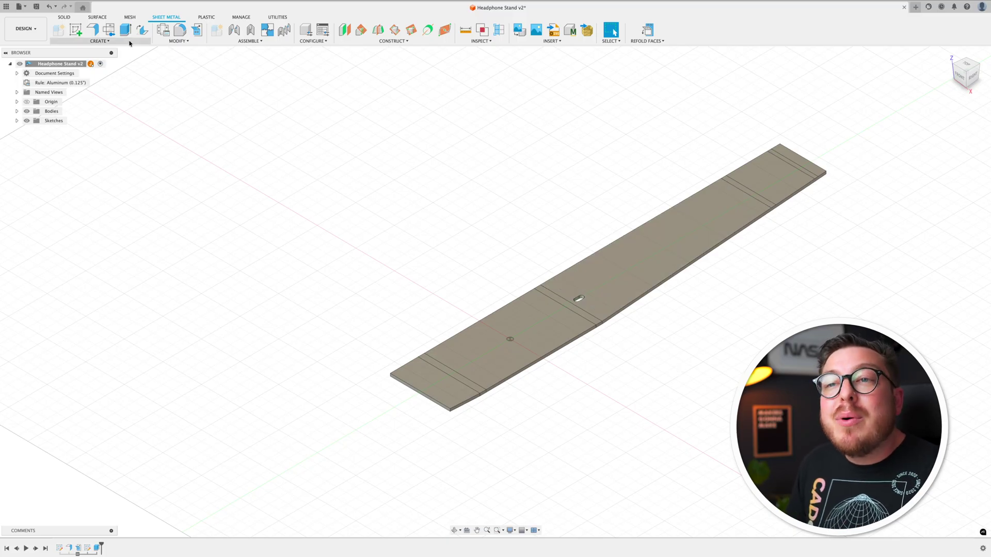
# Mirror the taper and slot cut feature across the vertical origin plane running along the length of the strip.
pyautogui.click(100, 41)
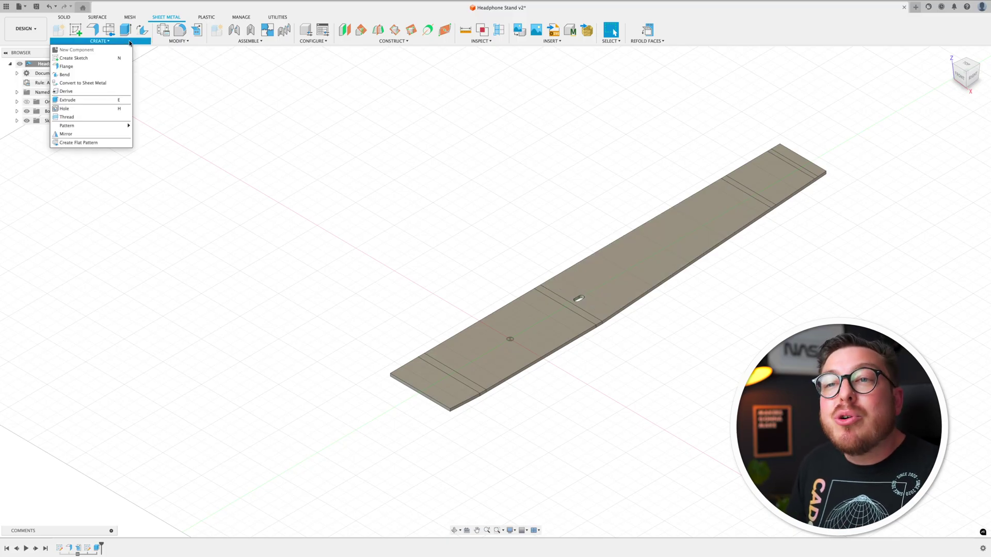
pyautogui.click(83, 135)
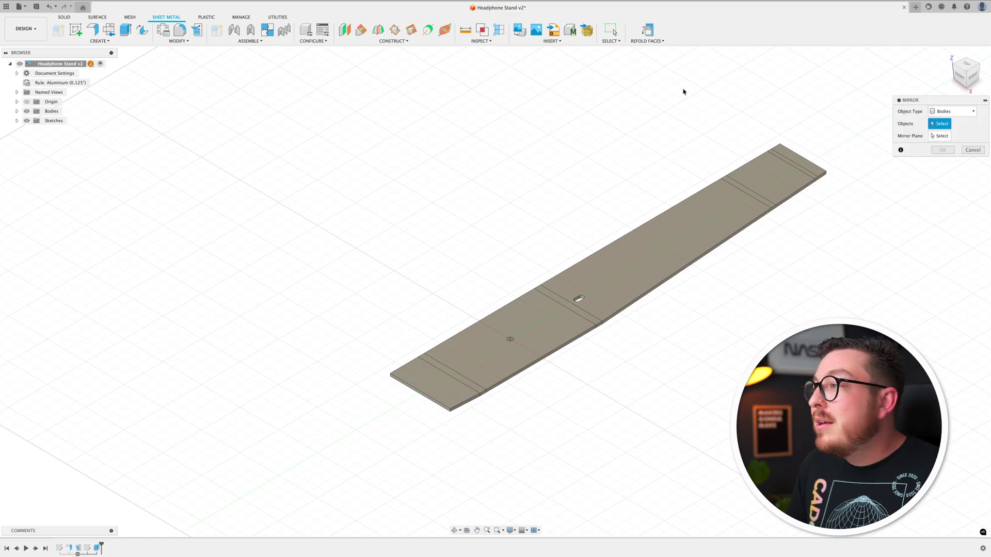
pyautogui.click(940, 111)
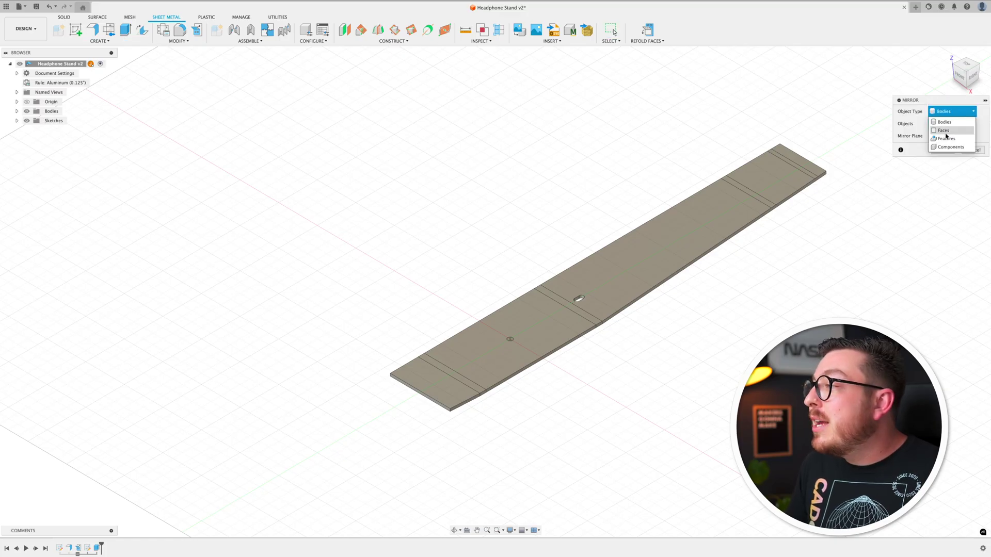
pyautogui.click(962, 139)
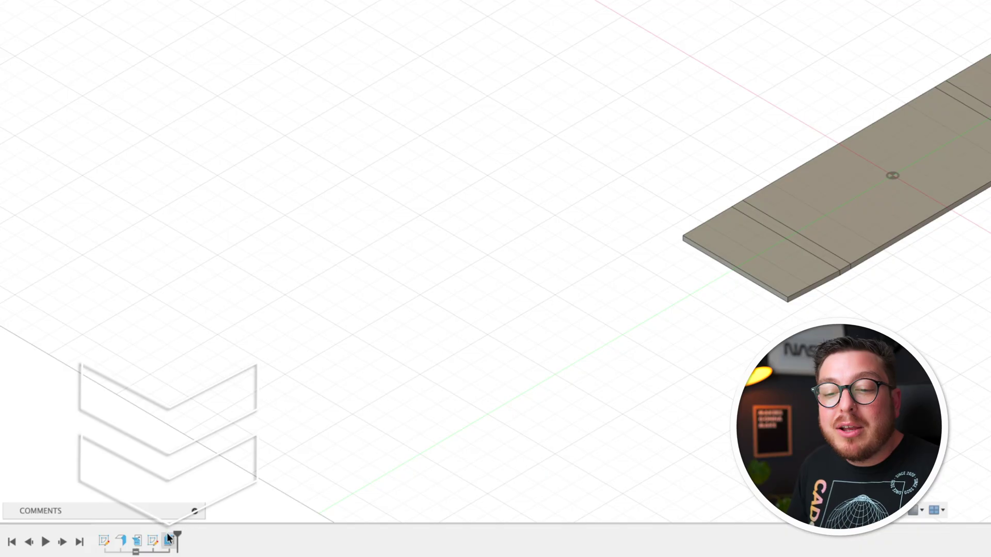
pyautogui.click(171, 541)
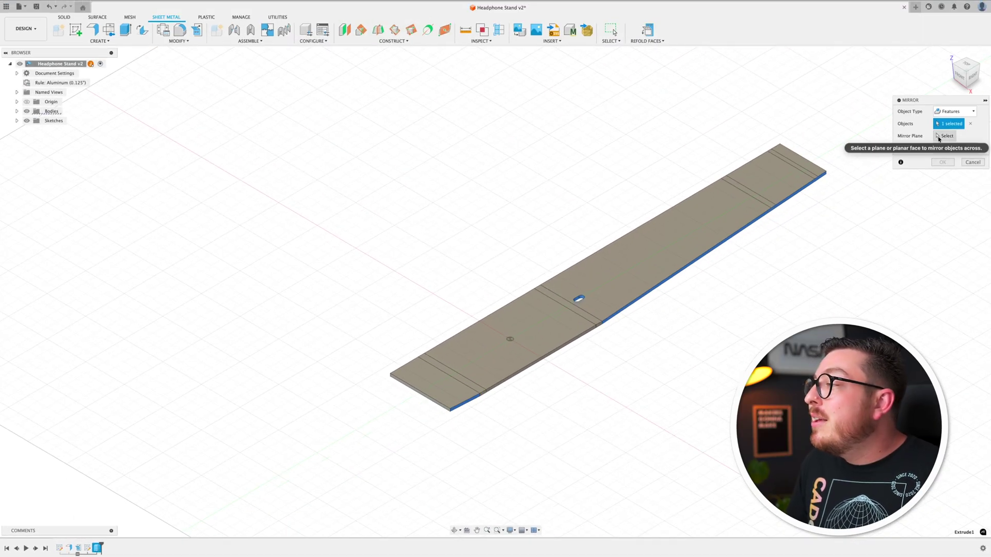
pyautogui.click(947, 136)
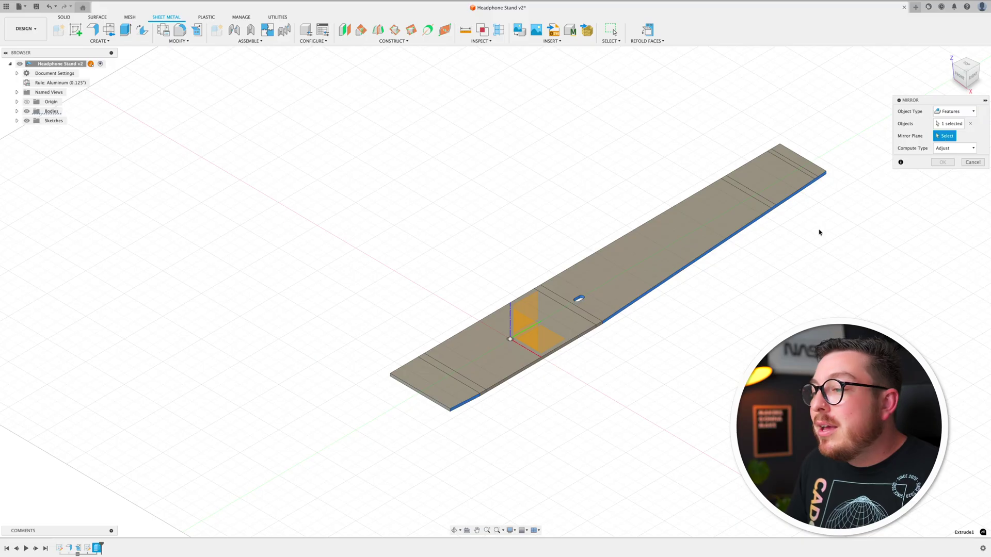
pyautogui.scroll(3, 552, 304)
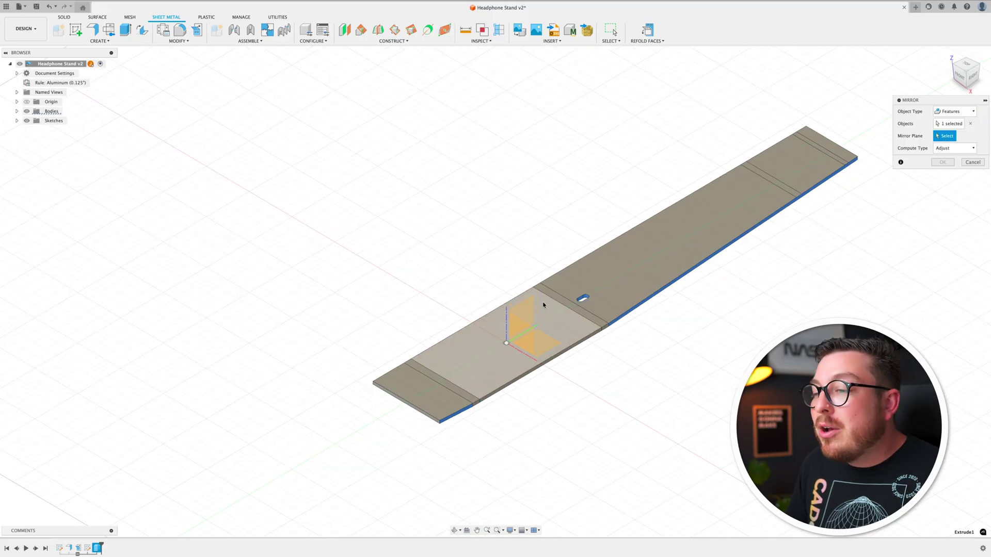
pyautogui.click(516, 325)
pyautogui.keyDown('shift'); pyautogui.moveTo(716, 286); pyautogui.dragTo(729, 330, button='middle'); pyautogui.keyUp('shift')
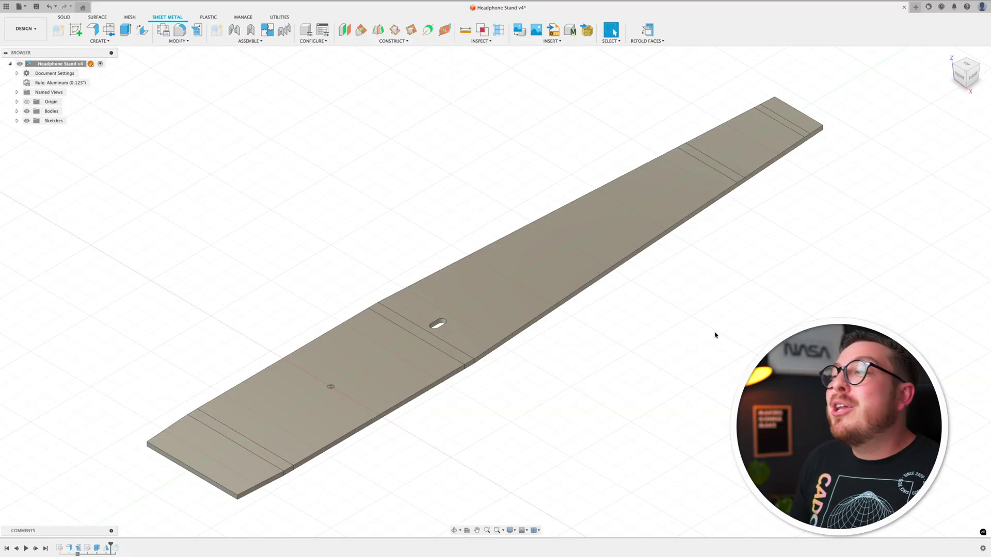
# Refold the sheet metal faces and check the tapered stand from the front and at an angle.
pyautogui.click(651, 31)
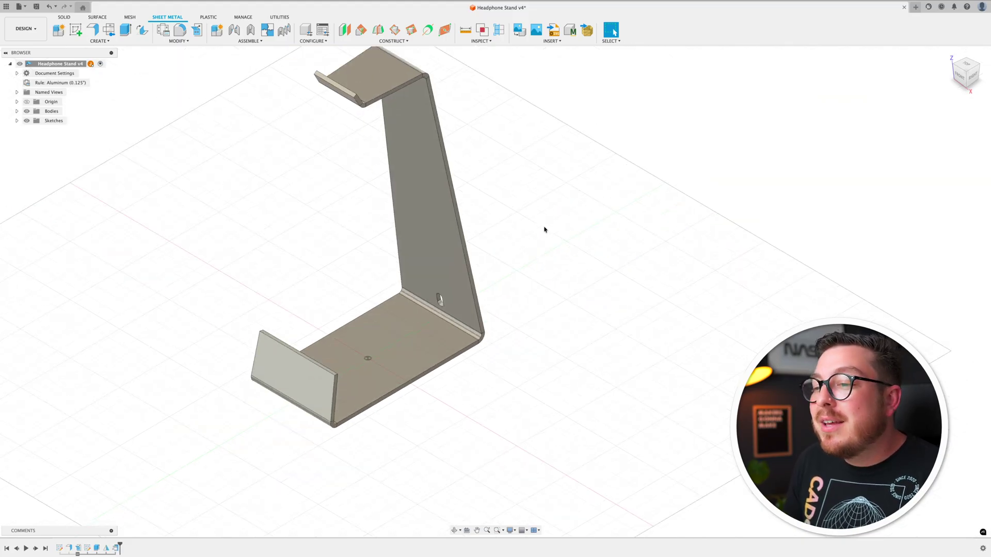
pyautogui.keyDown('shift'); pyautogui.moveTo(612, 336); pyautogui.dragTo(941, 100, button='middle'); pyautogui.keyUp('shift')
pyautogui.click(972, 77)
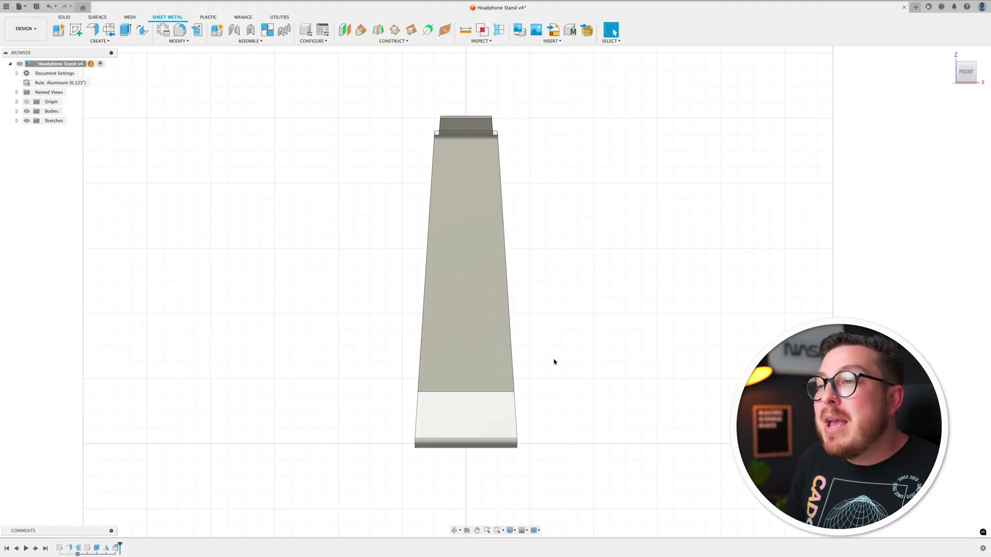
pyautogui.keyDown('shift'); pyautogui.moveTo(624, 213); pyautogui.dragTo(668, 317, button='middle'); pyautogui.keyUp('shift')
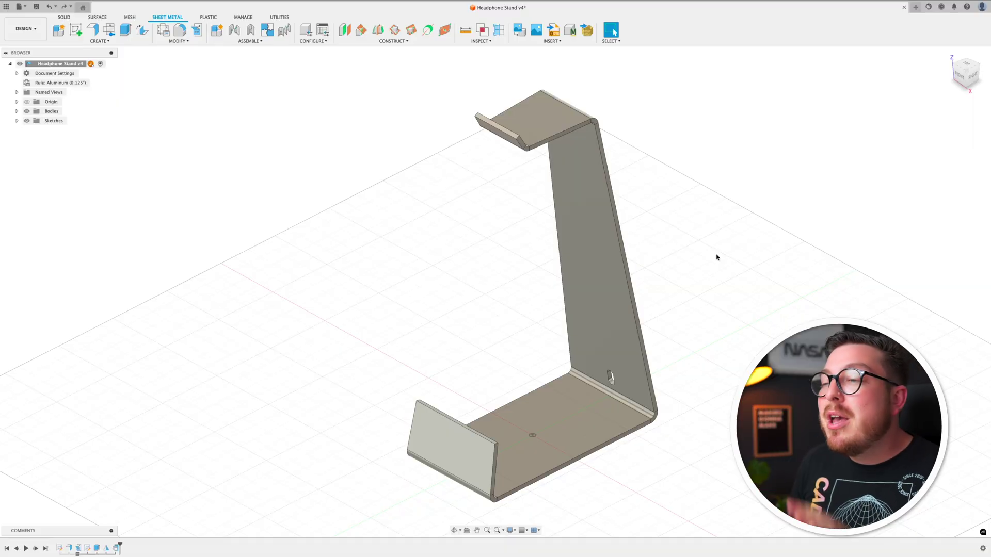
# Fillet the two outer corners of the upper lip and the two outer corners of the front lip with a 10 mm radius.
pyautogui.keyDown('shift'); pyautogui.moveTo(673, 272); pyautogui.dragTo(551, 230, button='middle'); pyautogui.keyUp('shift')
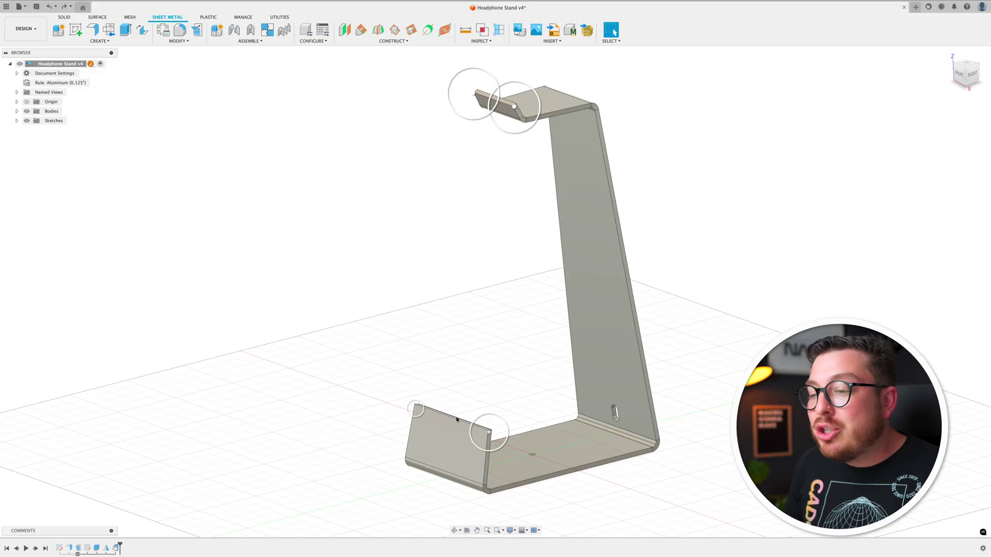
pyautogui.scroll(8, 507, 82)
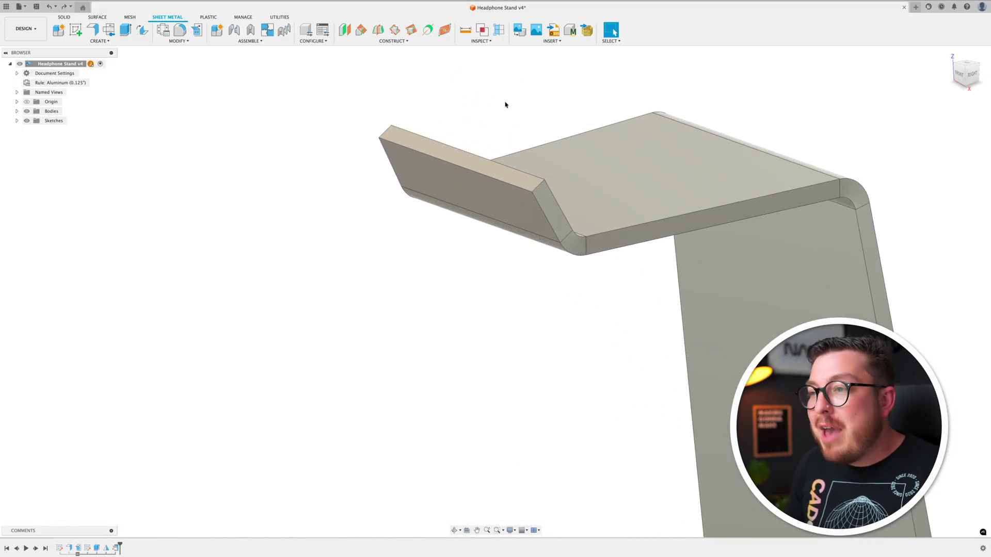
pyautogui.press('f')
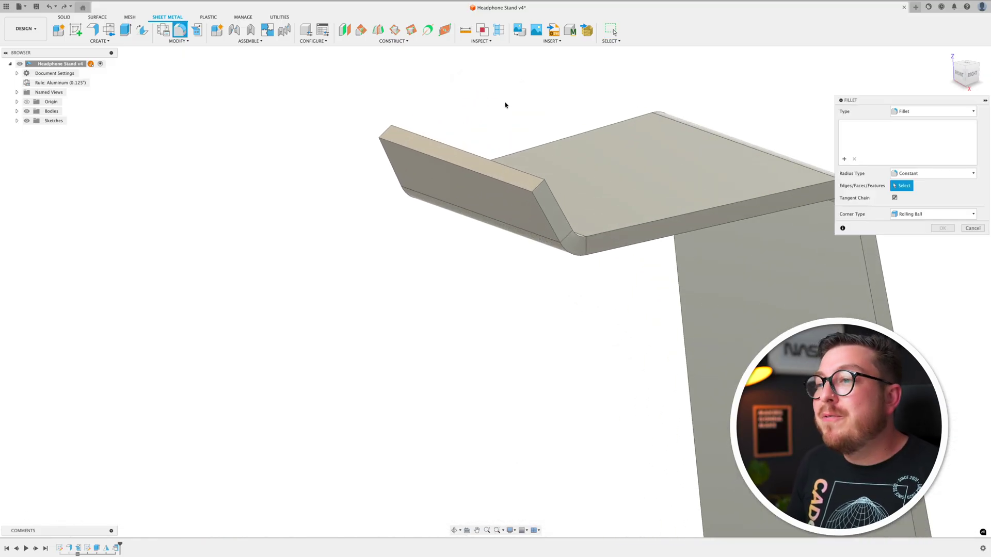
pyautogui.click(388, 132)
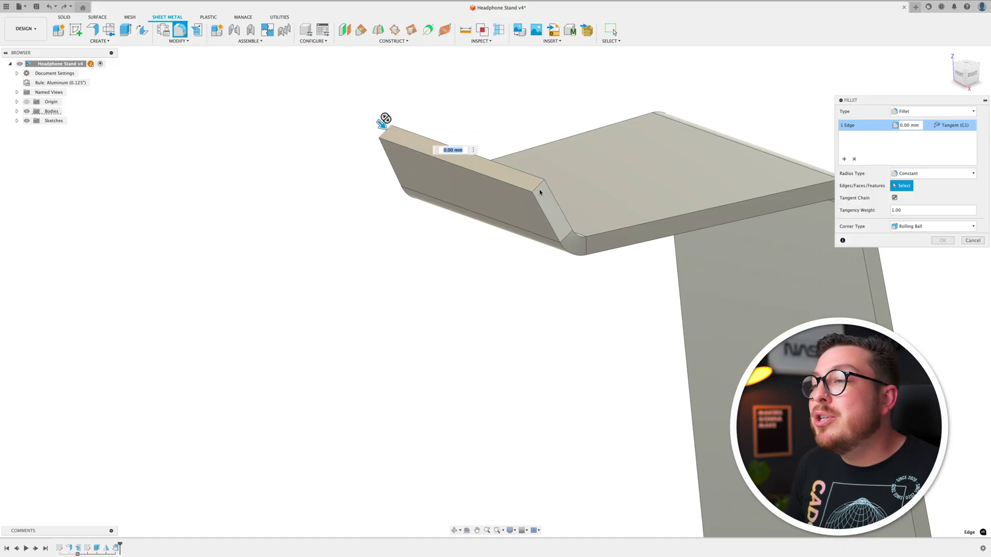
pyautogui.click(538, 192)
pyautogui.scroll(-5, 546, 453)
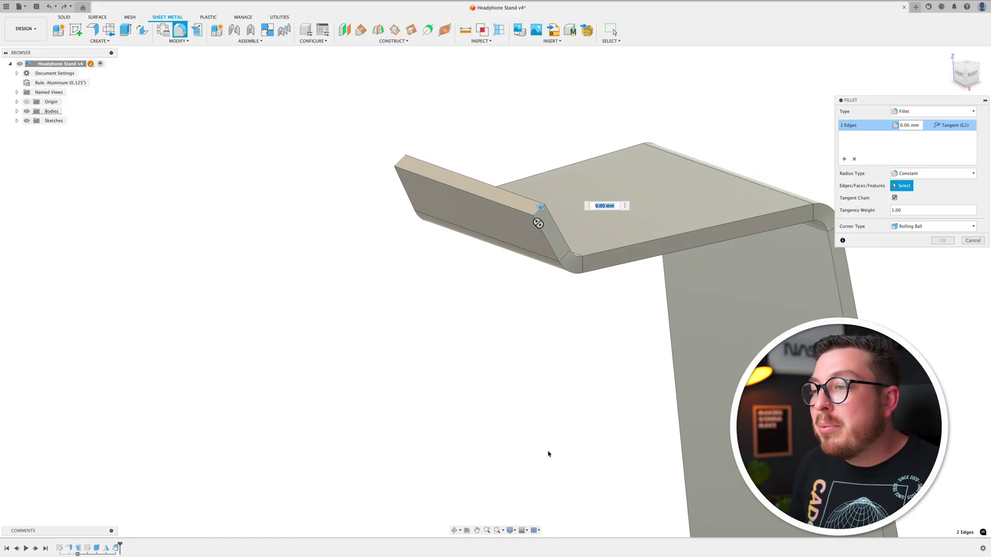
pyautogui.moveTo(549, 302); pyautogui.dragTo(521, 309, button='middle')
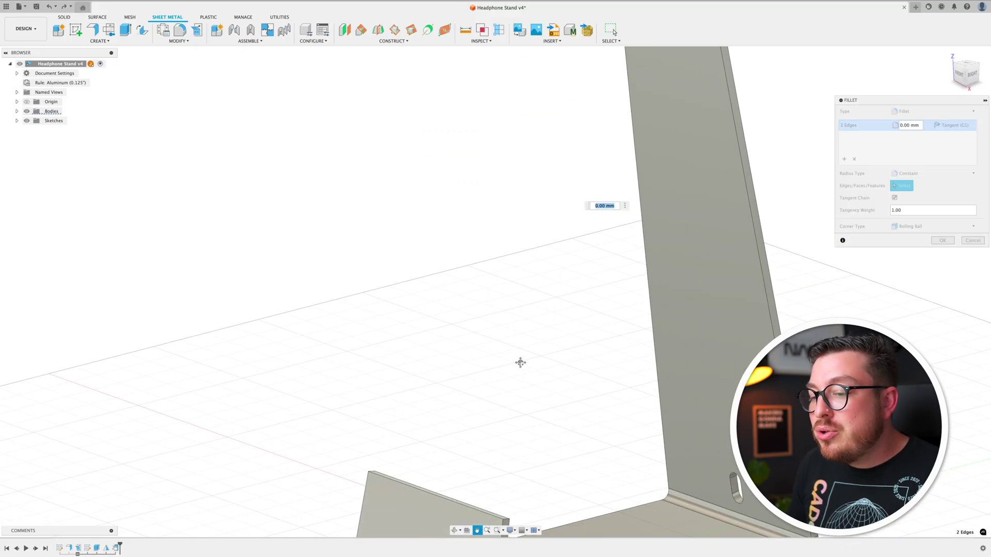
pyautogui.moveTo(524, 188); pyautogui.dragTo(537, 163, button='middle')
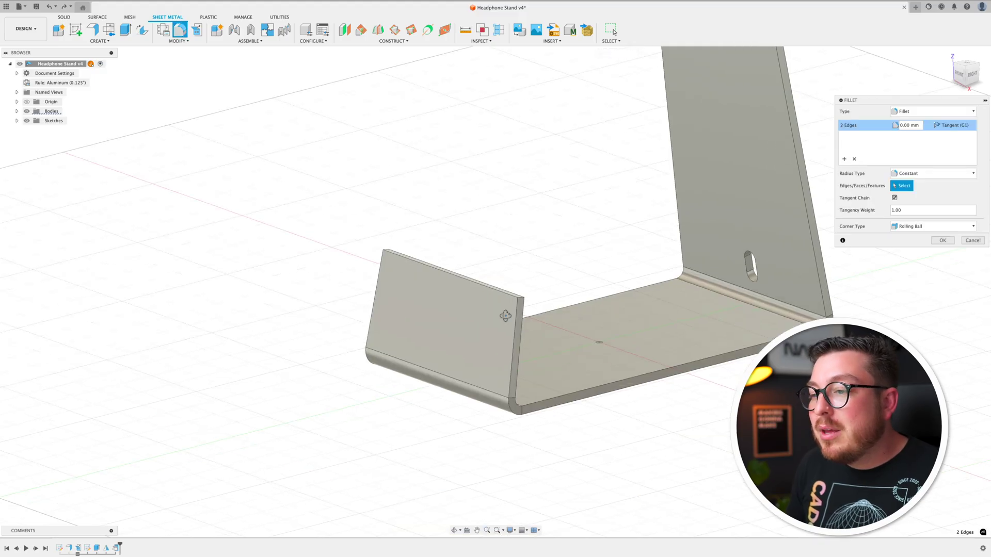
pyautogui.scroll(3, 508, 317)
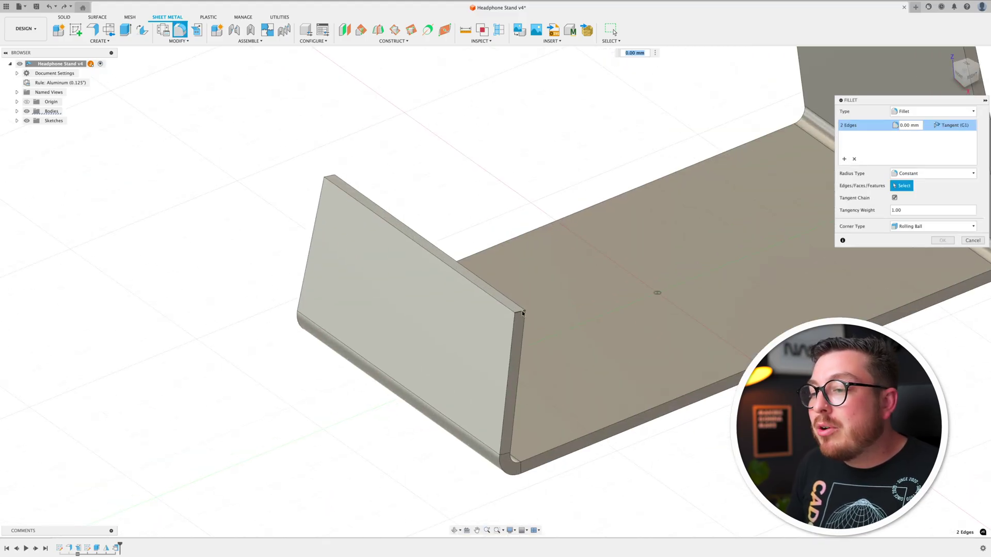
pyautogui.click(335, 175)
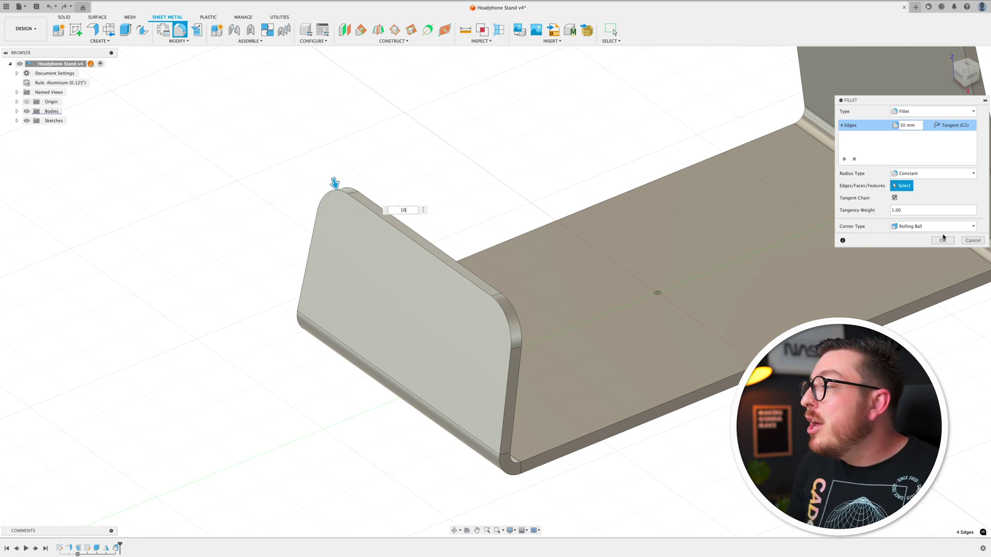
pyautogui.click(937, 241)
# Create a flat pattern of the headphone stand using the top face of the base as the stationary face.
pyautogui.press('F6')
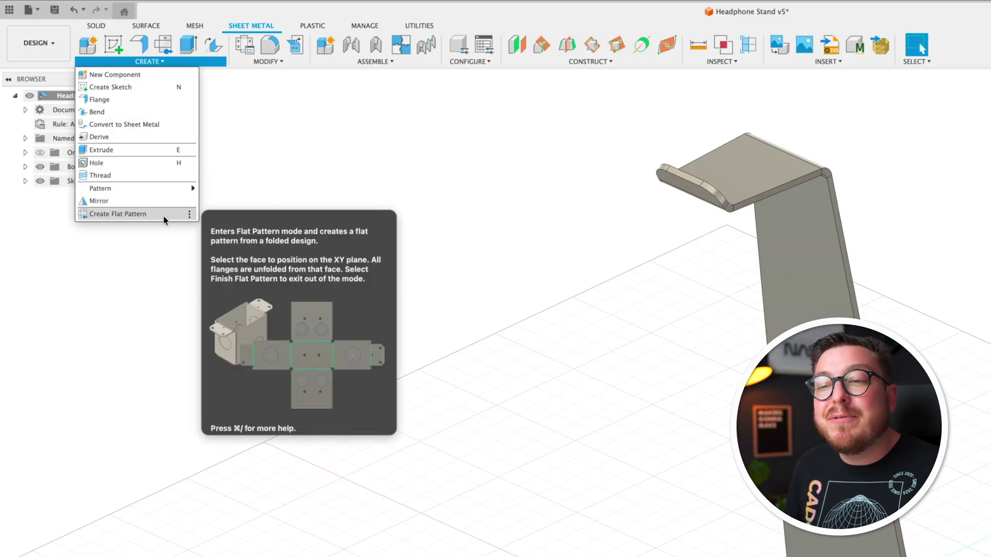
pyautogui.click(151, 215)
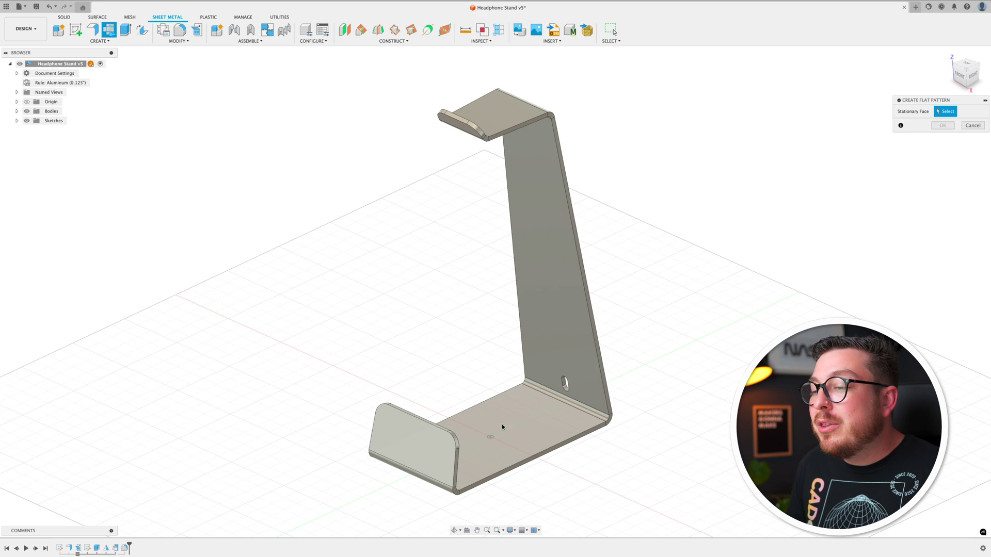
pyautogui.click(521, 424)
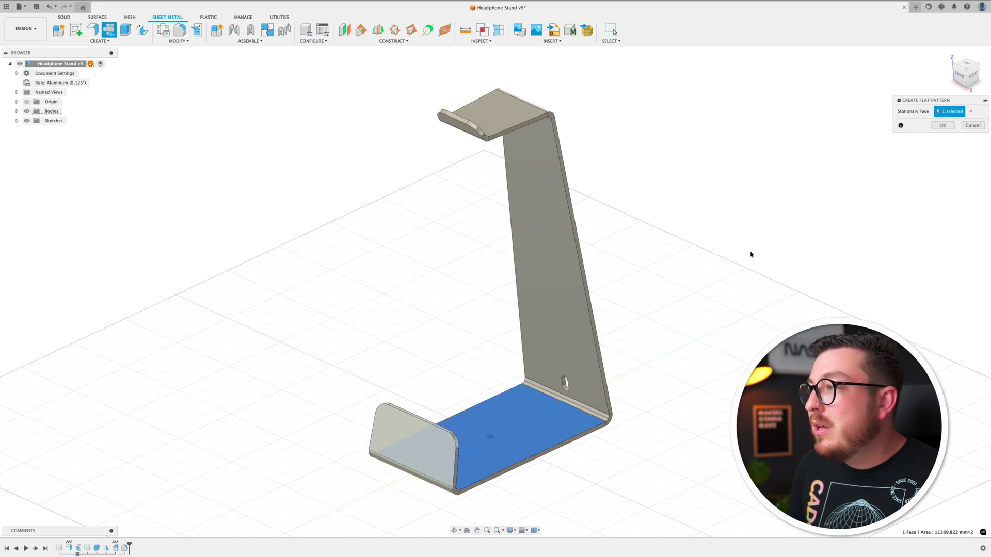
pyautogui.click(945, 126)
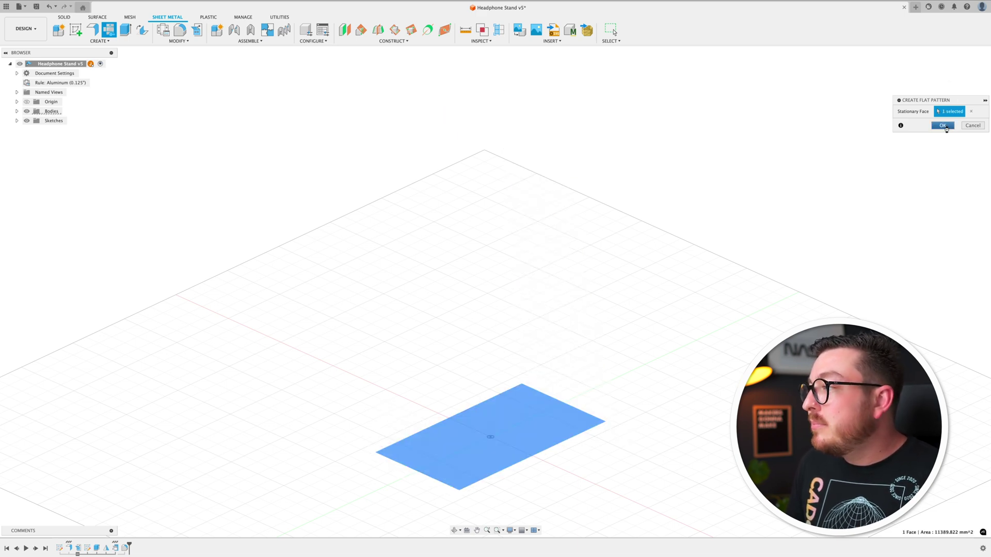
# Export the flat pattern as a DXF in millimeters with center and extent lines, naming the file Headphone_Stand_DXF_0.125in.
pyautogui.scroll(-1, 542, 317)
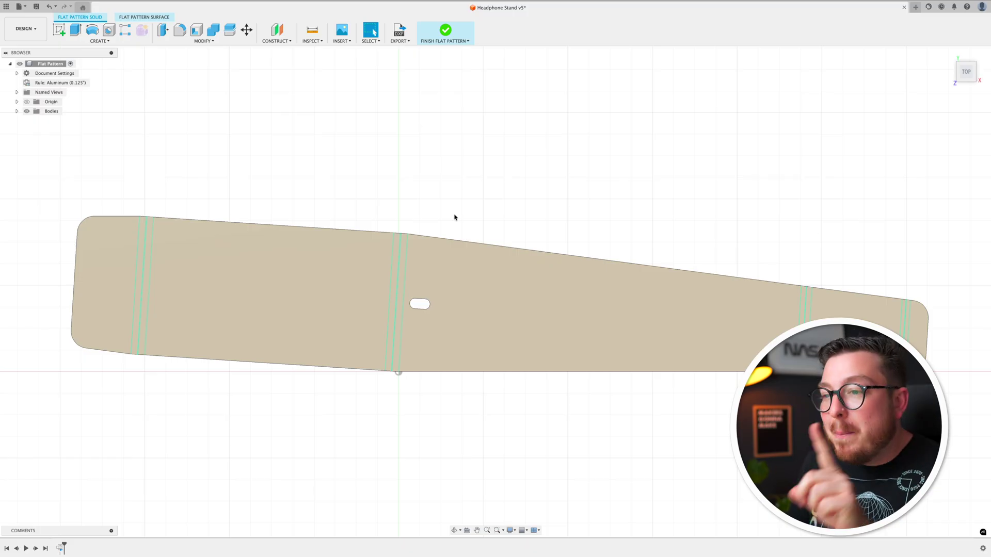
pyautogui.scroll(3, 397, 304)
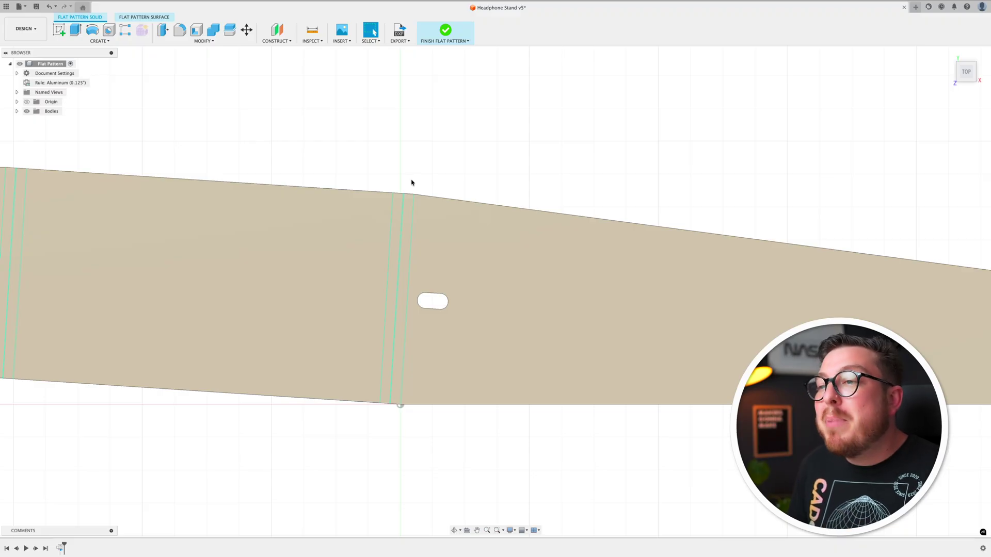
pyautogui.scroll(-1, 411, 170)
pyautogui.scroll(-1, 428, 163)
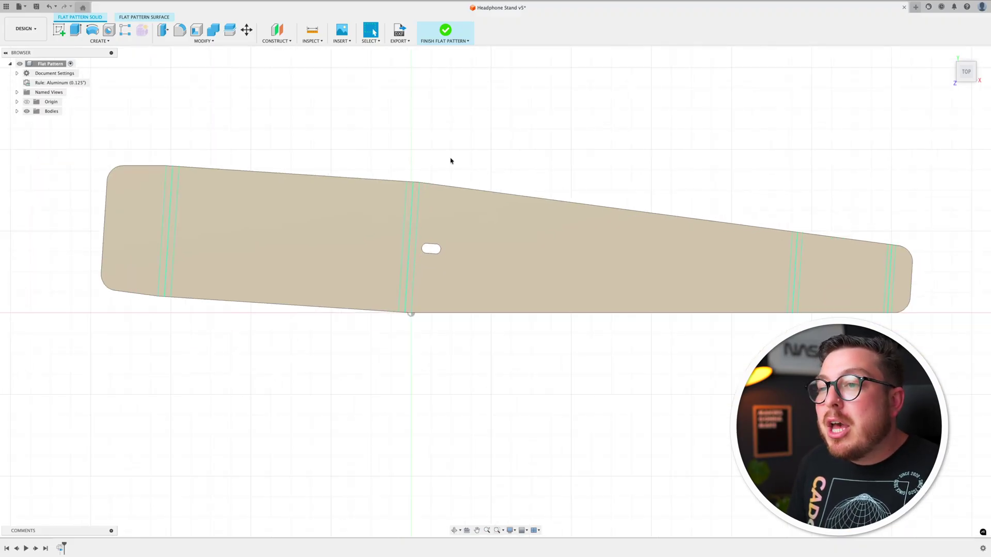
pyautogui.moveTo(451, 159); pyautogui.dragTo(431, 188, button='middle')
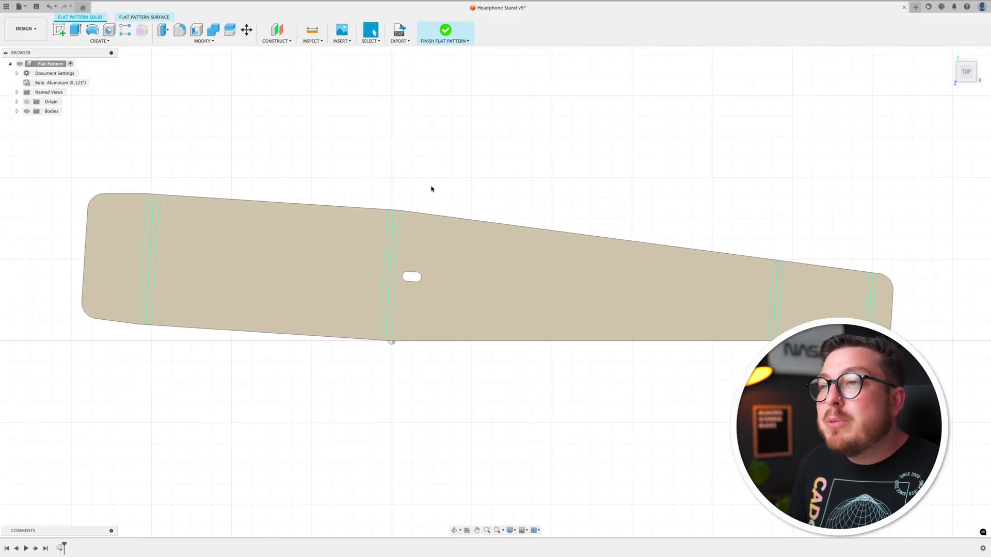
pyautogui.click(401, 31)
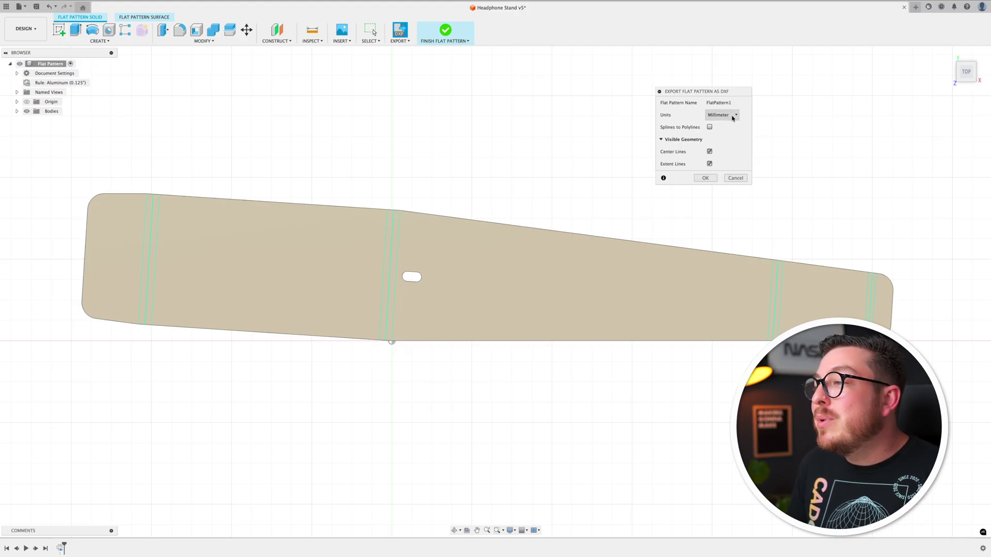
pyautogui.click(705, 178)
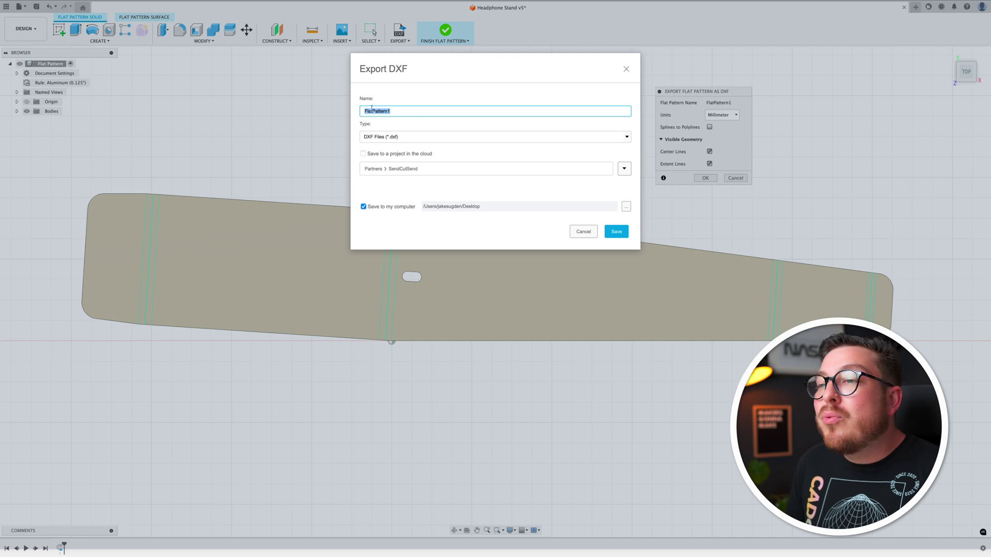
pyautogui.doubleClick(432, 113)
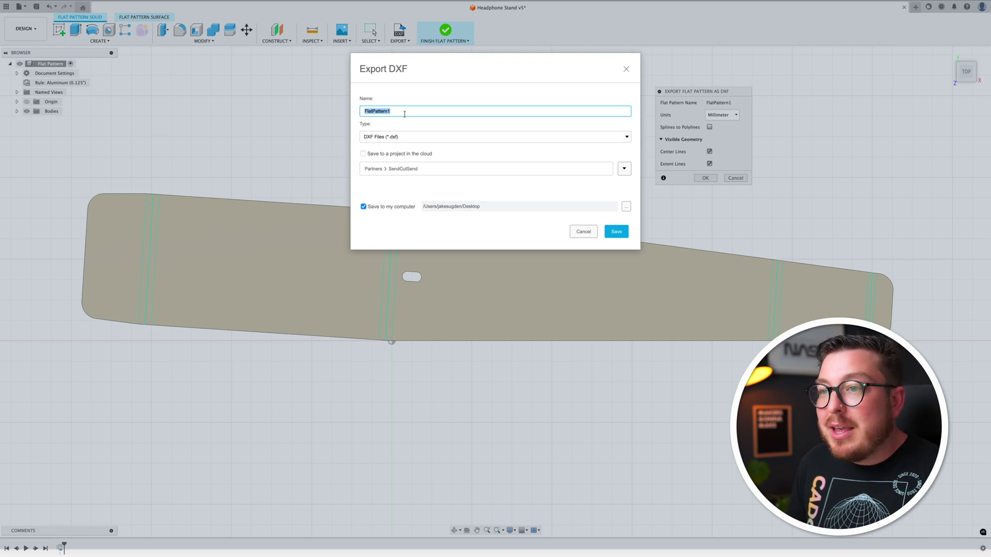
pyautogui.write('Headphone_Stand_DXF_0.125in')
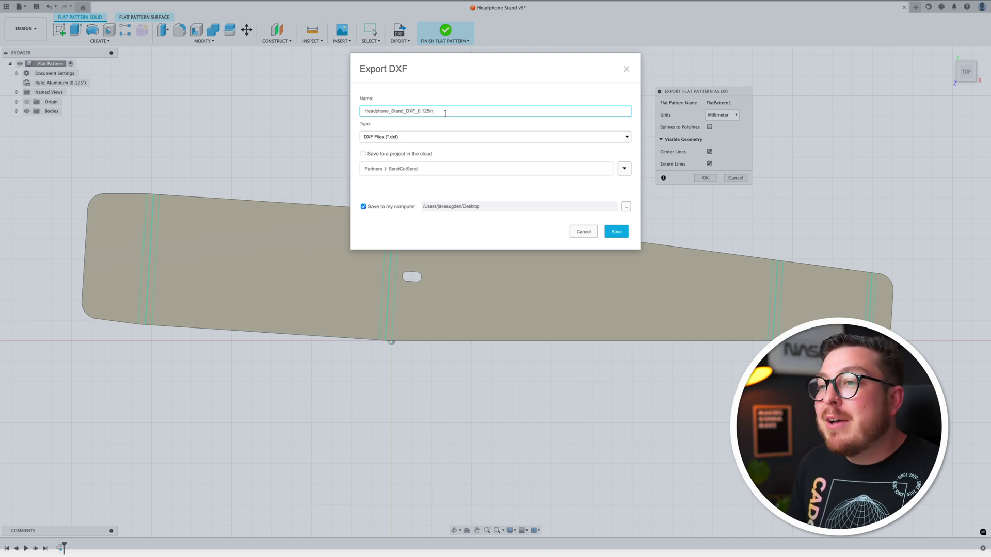